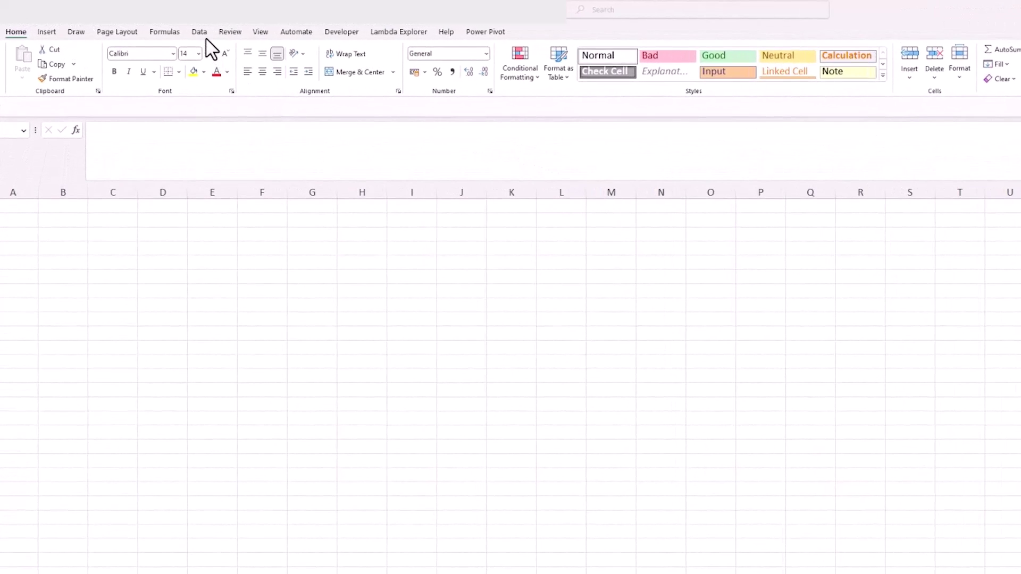
- Import the whole aggregations-in-pq.xlsx workbook from the Desktop into the Power Query Editor
click(199, 33)
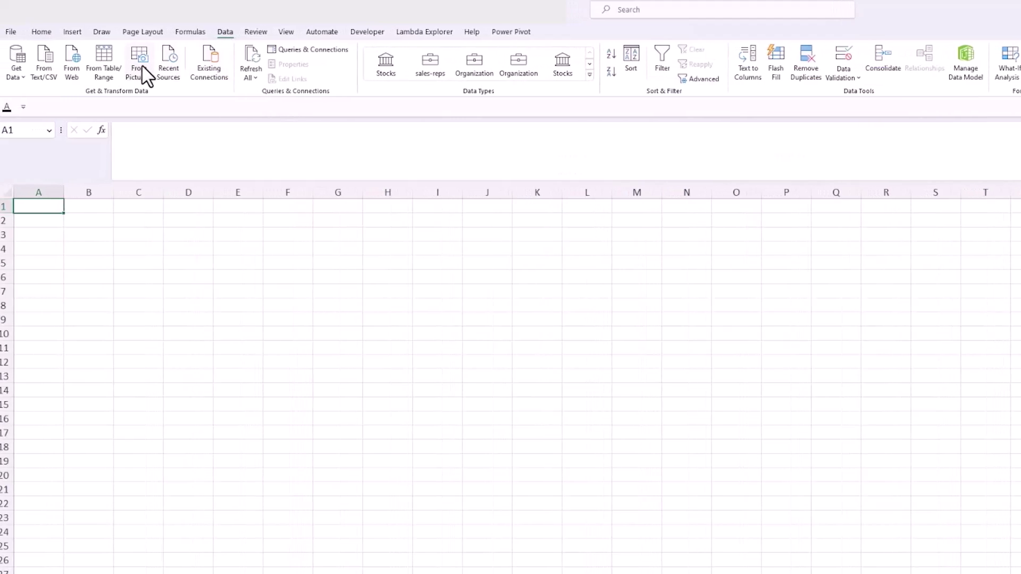
click(24, 78)
mouse_move(42, 101)
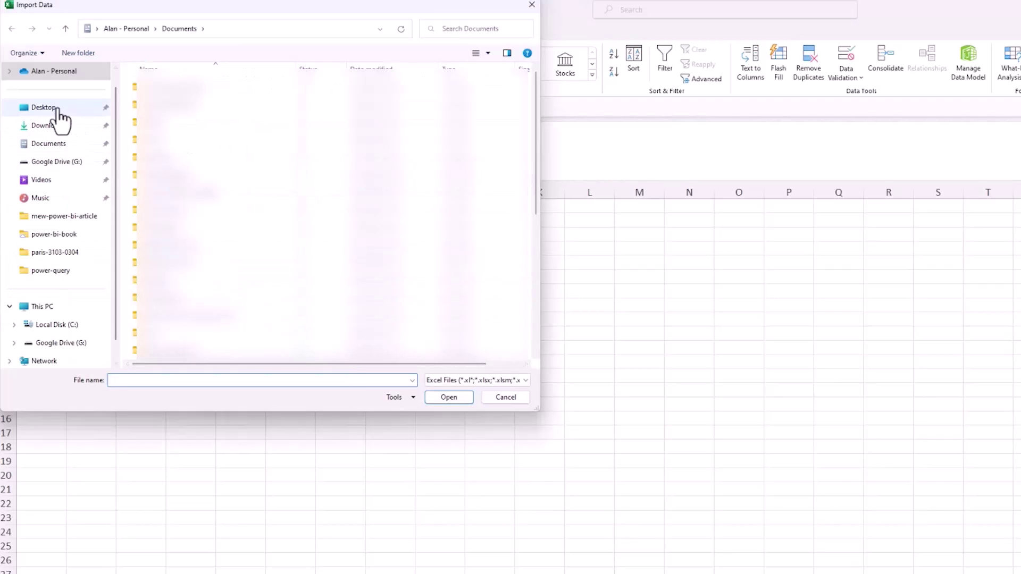
click(58, 109)
scroll(327, 212, down, 5)
scroll(327, 213, up, 2)
scroll(327, 213, up, 2)
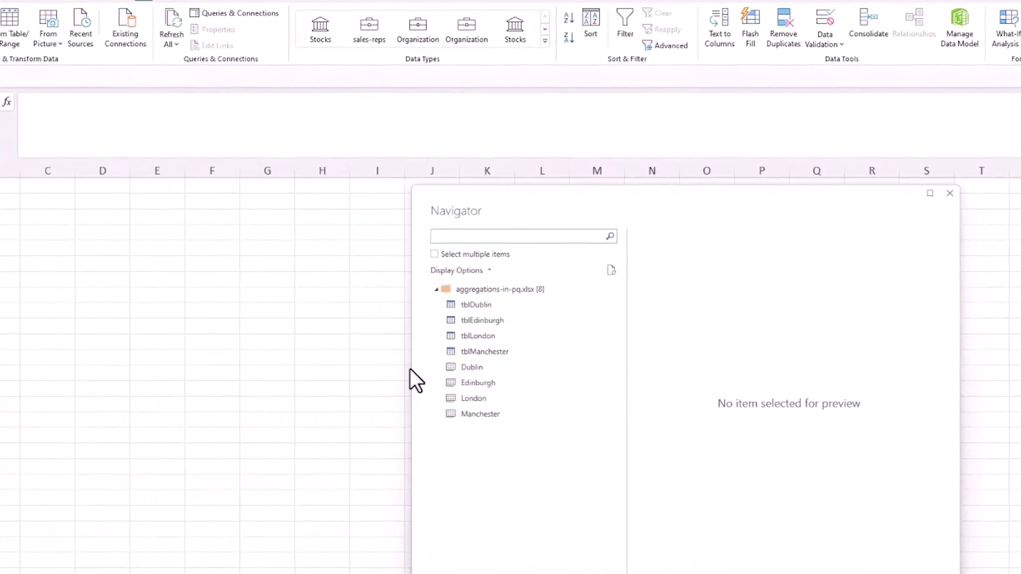
click(491, 292)
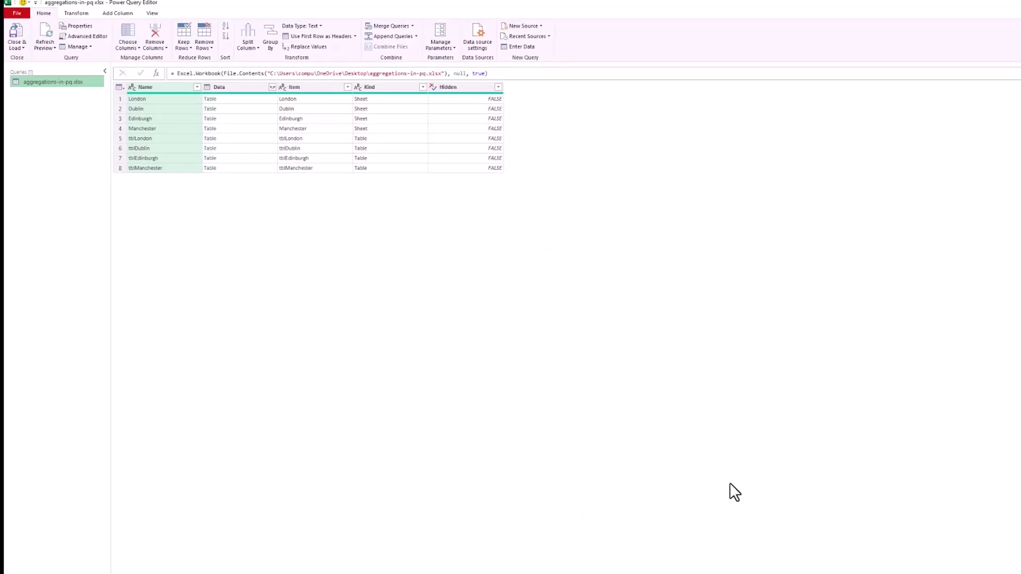
- Rename the imported query to 'Data'
right_click(70, 82)
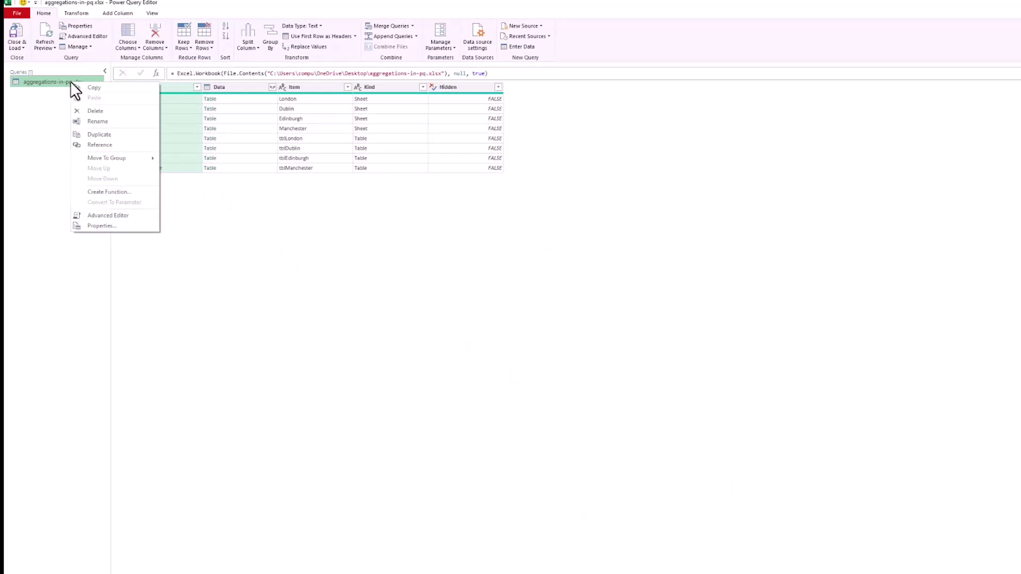
click(101, 121)
text(Data)
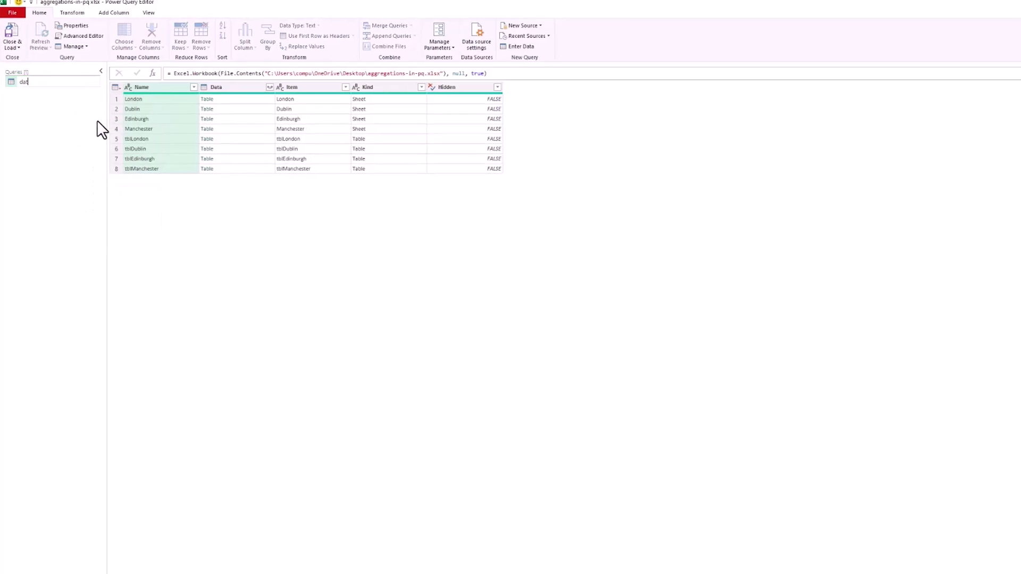
key(Return)
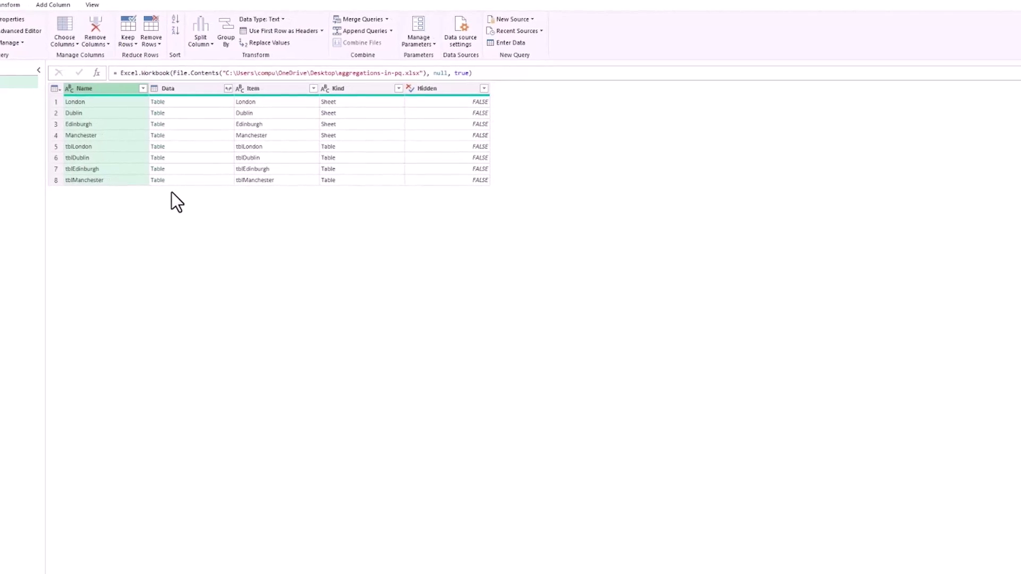
- Filter the Kind column to keep only Table rows
click(389, 89)
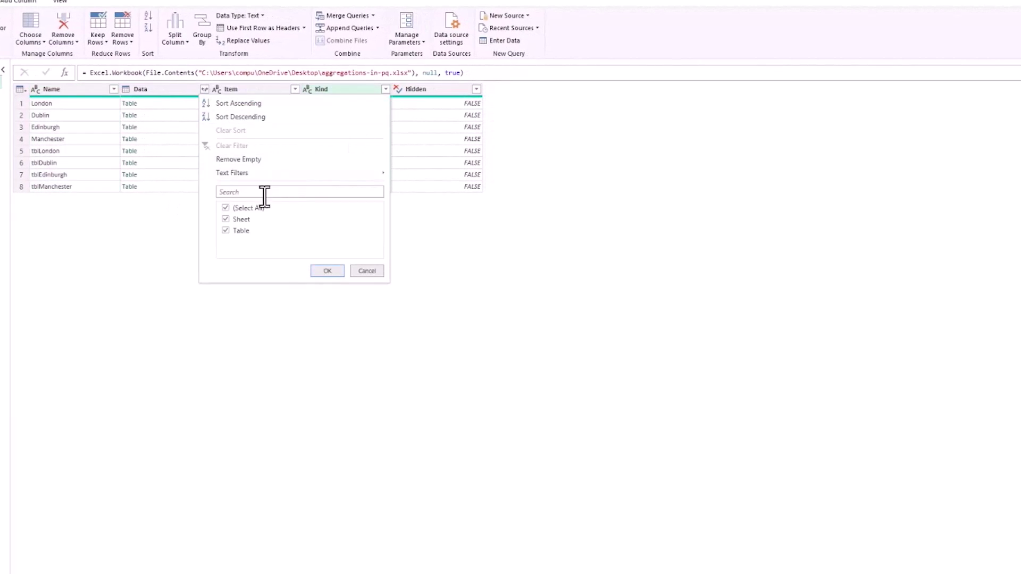
click(237, 219)
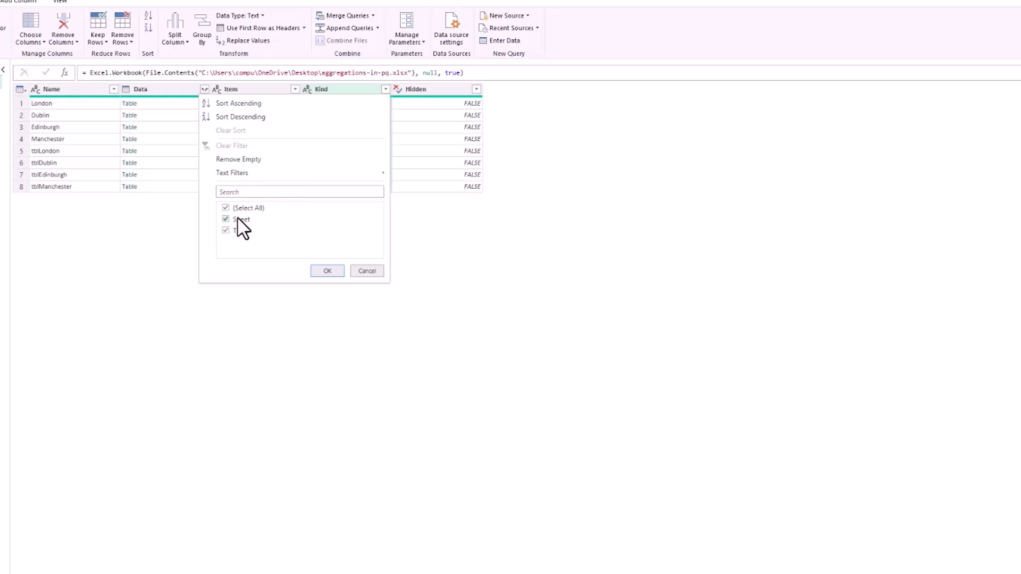
click(319, 272)
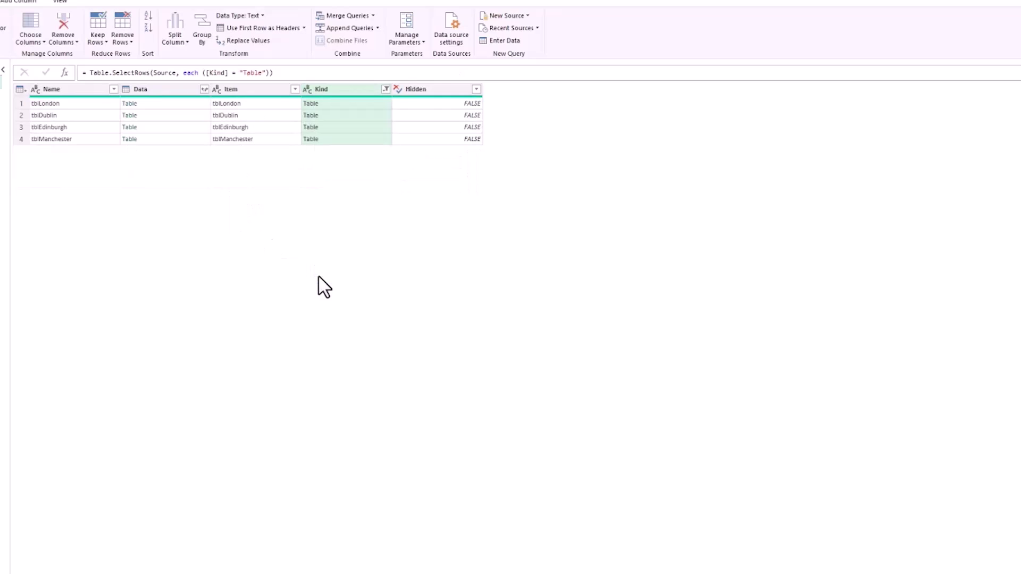
- Keep only the Name and Data columns, removing all others
click(90, 94)
ctrl+click(148, 89)
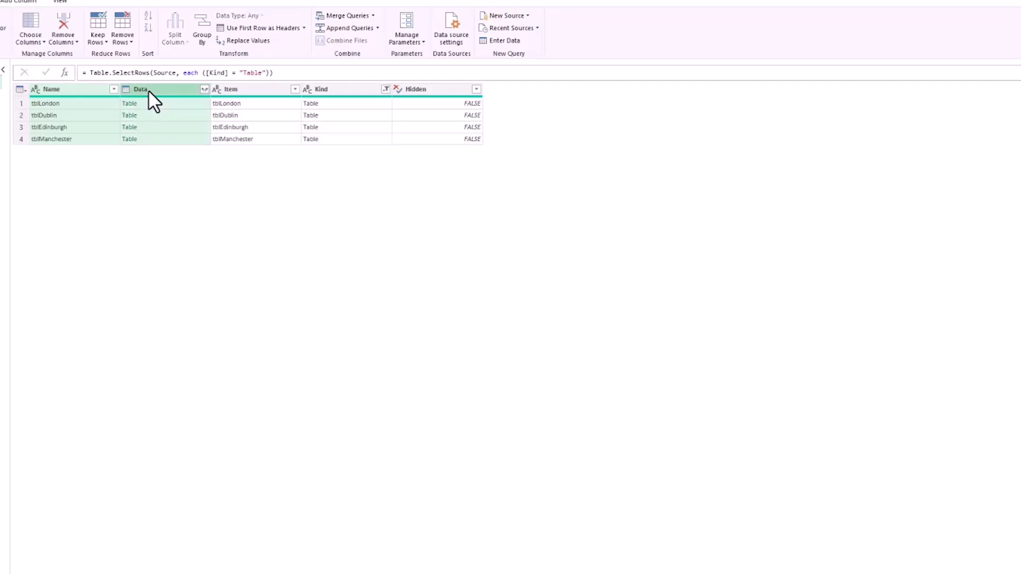
right_click(149, 90)
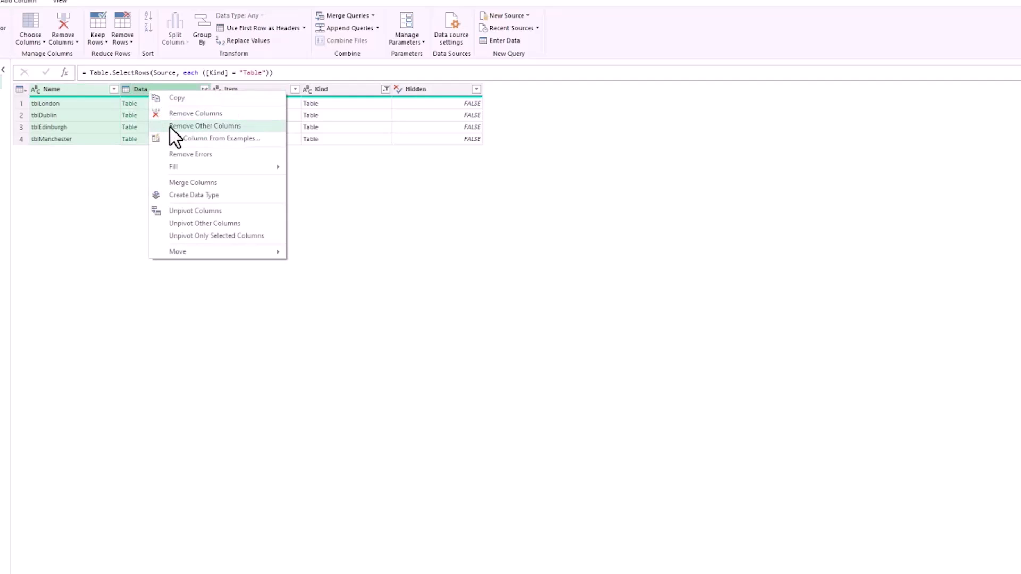
click(175, 127)
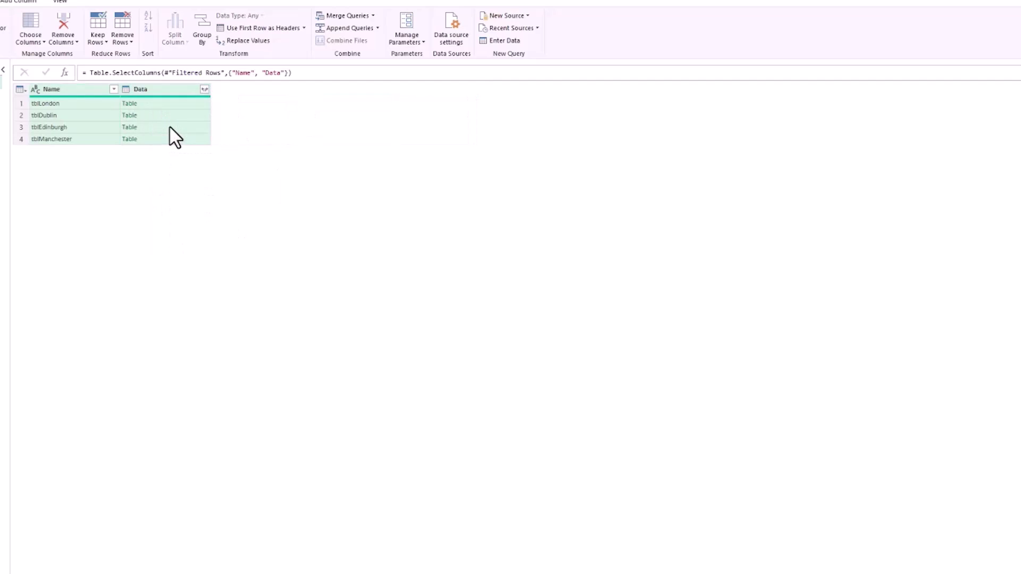
- Replace 'tbl' with nothing in the Name column
click(91, 91)
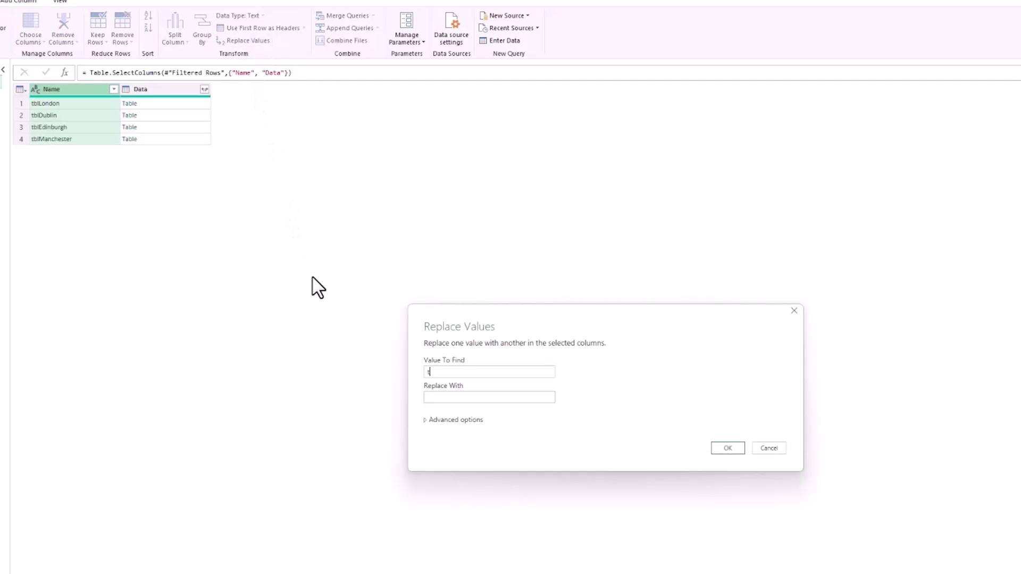
text(bl)
click(715, 448)
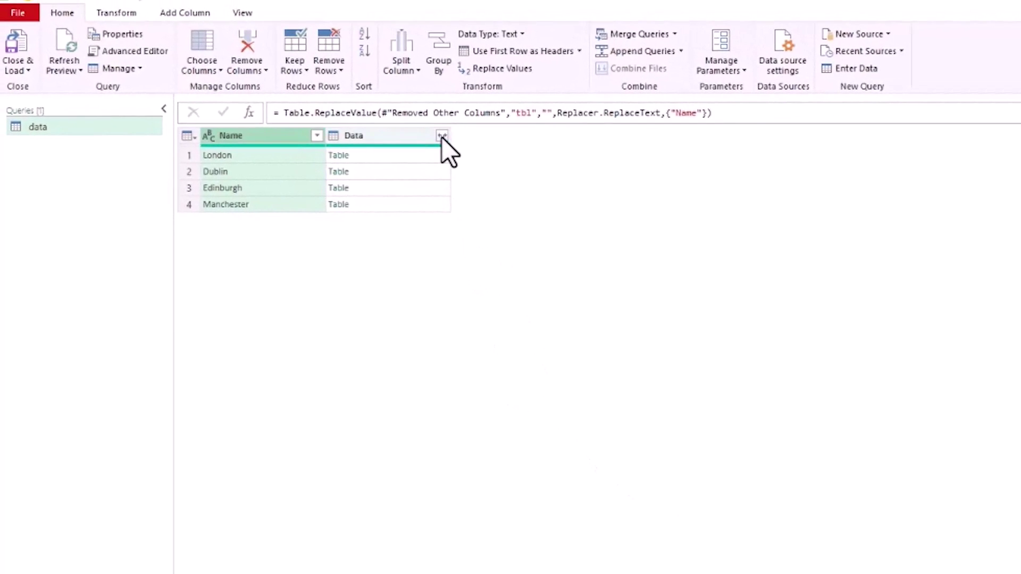
- Set the Data column to expand Date, Course and Attendees without the original-name prefix
click(441, 136)
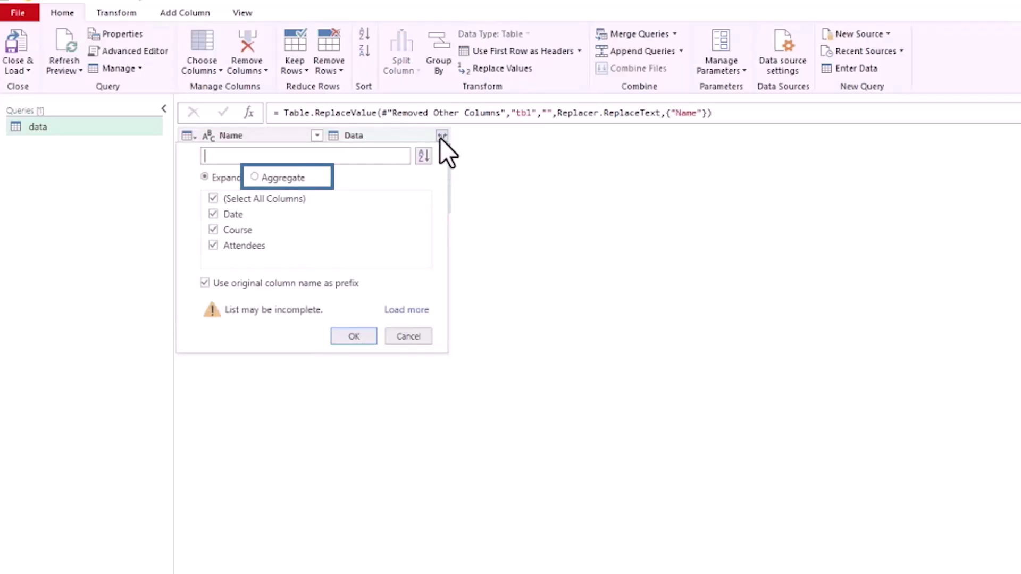
click(303, 176)
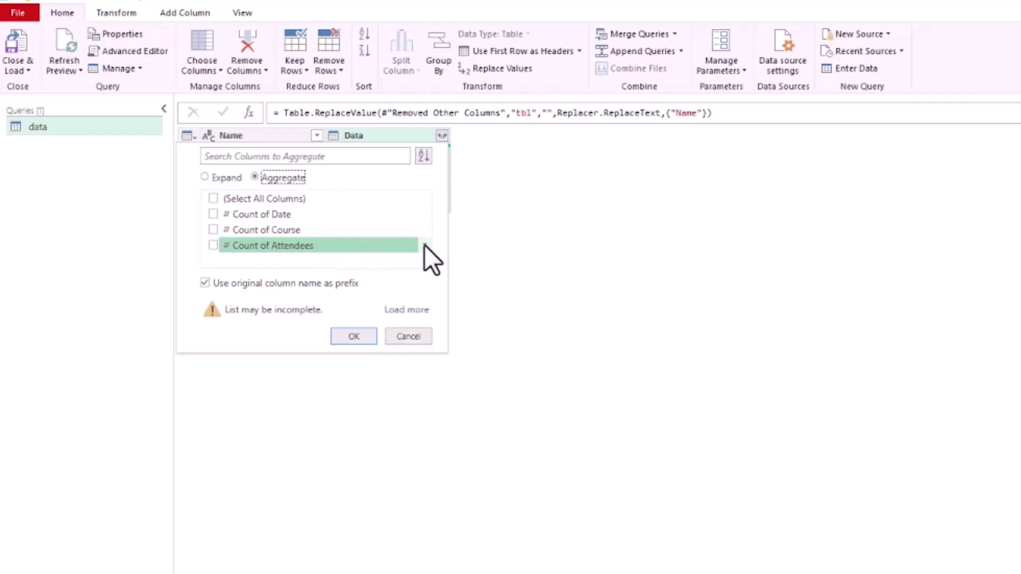
click(425, 245)
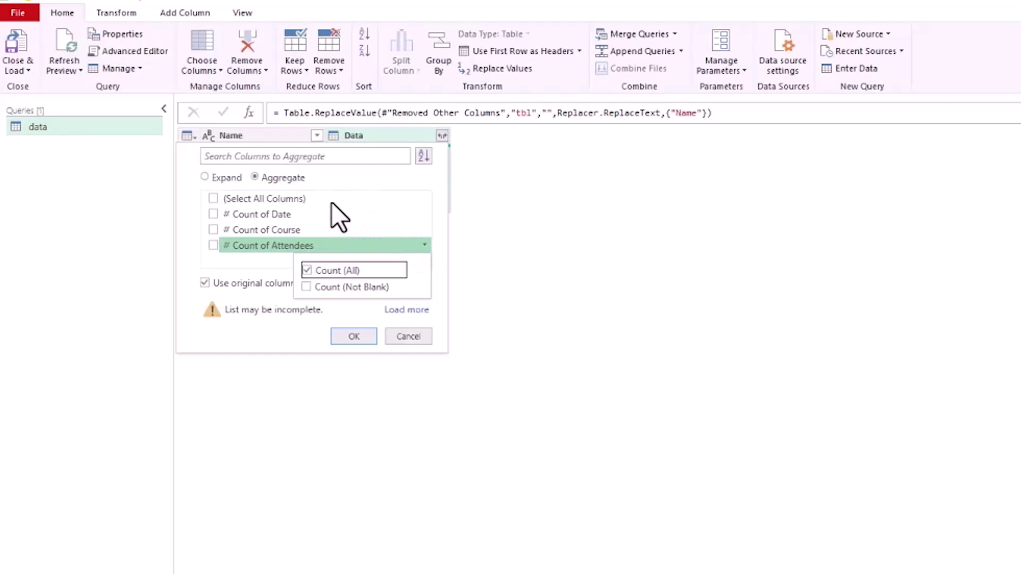
click(232, 178)
click(224, 281)
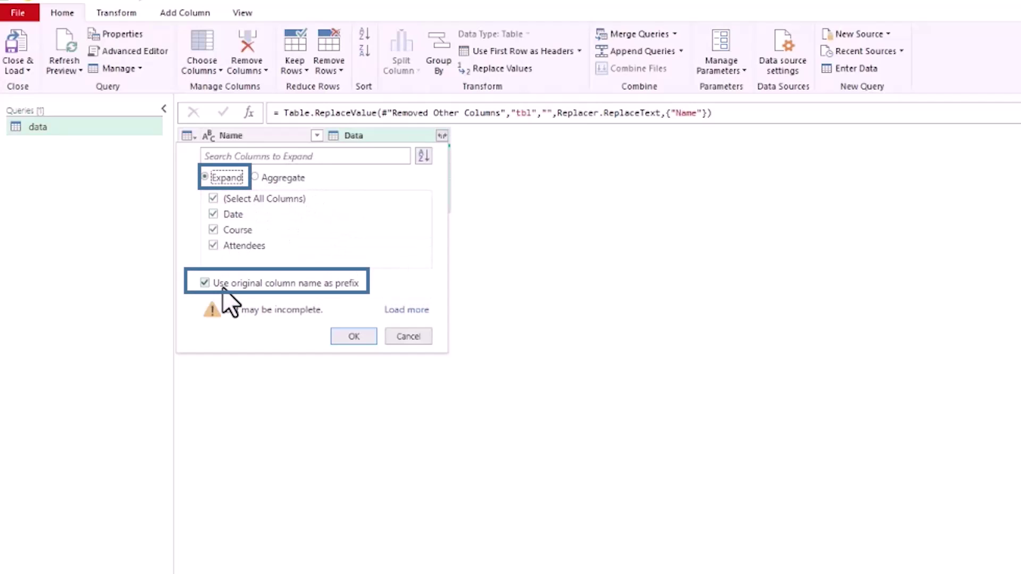
- Expand the nested tables, then type Date as date, Course as text, Attendees as whole number
click(343, 339)
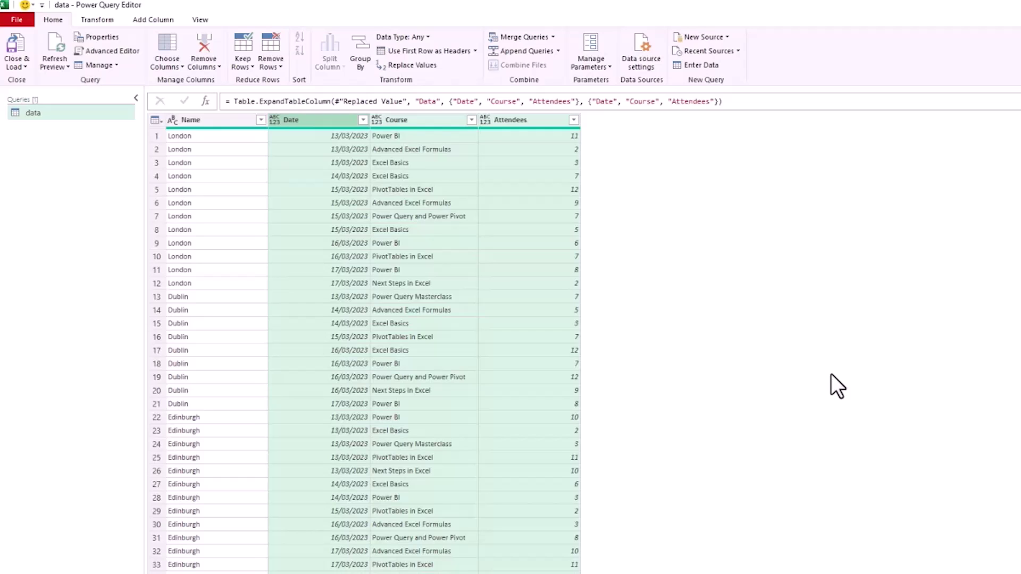
click(223, 120)
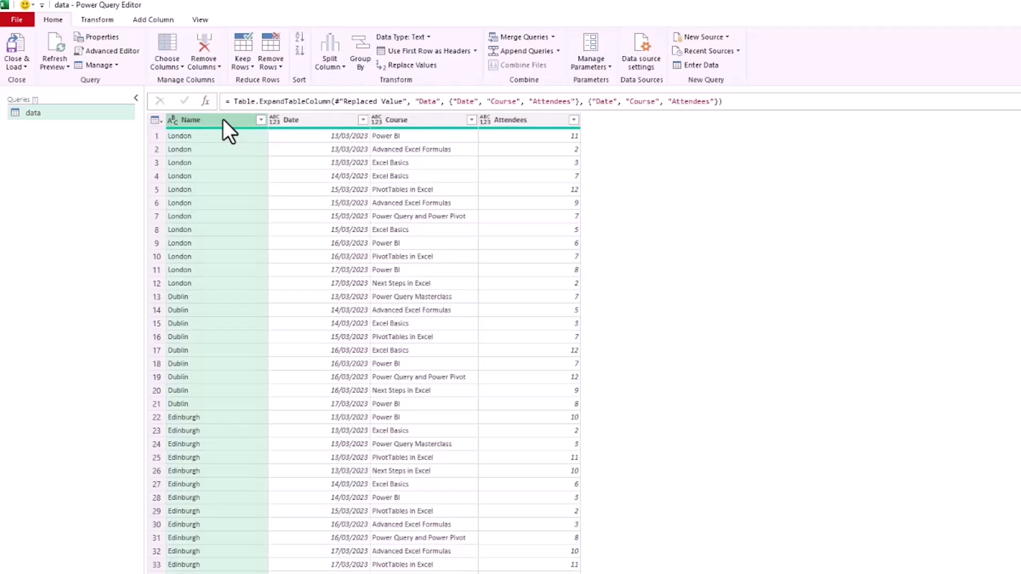
click(275, 120)
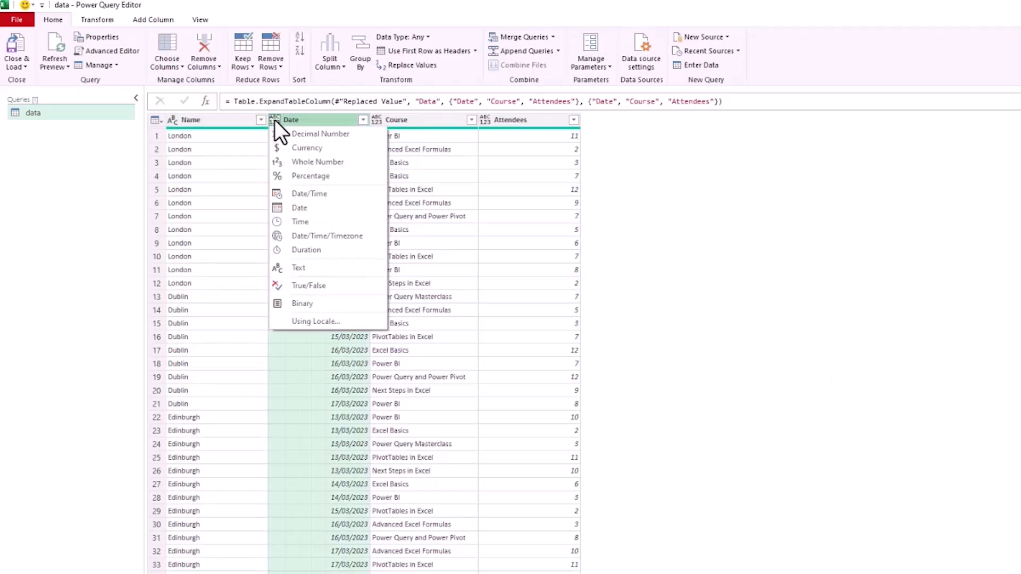
click(303, 208)
click(376, 120)
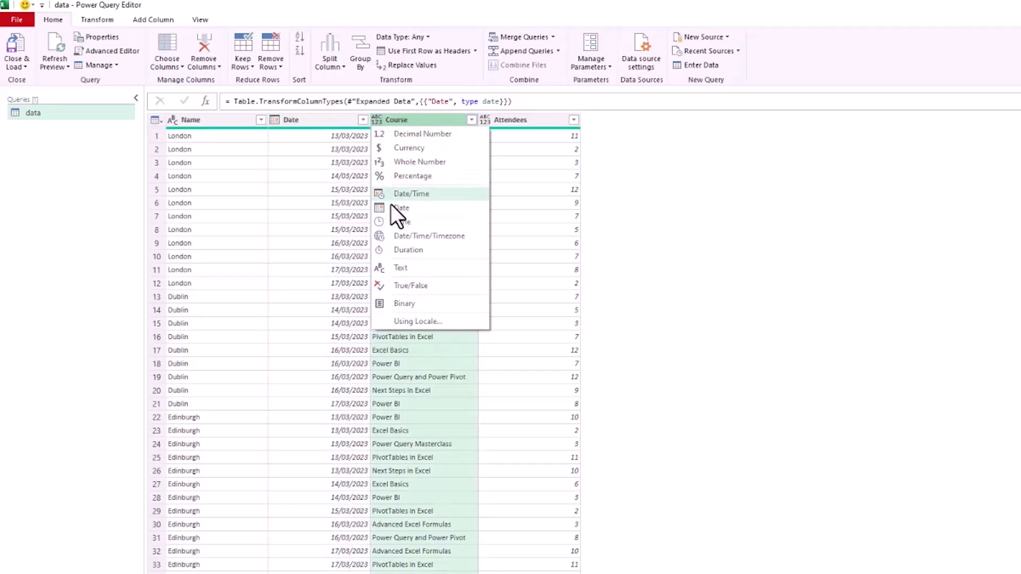
click(403, 268)
click(485, 121)
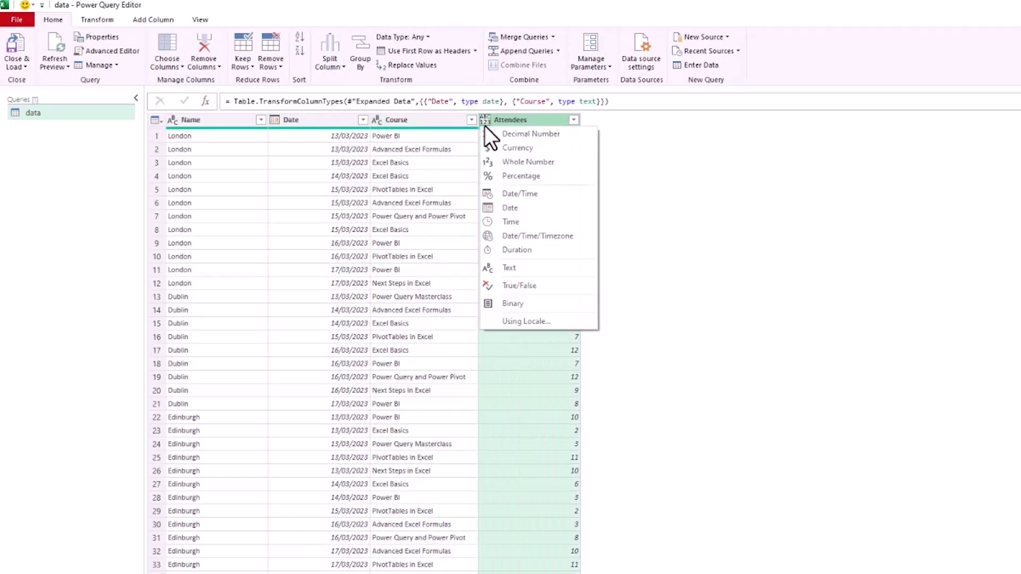
click(506, 163)
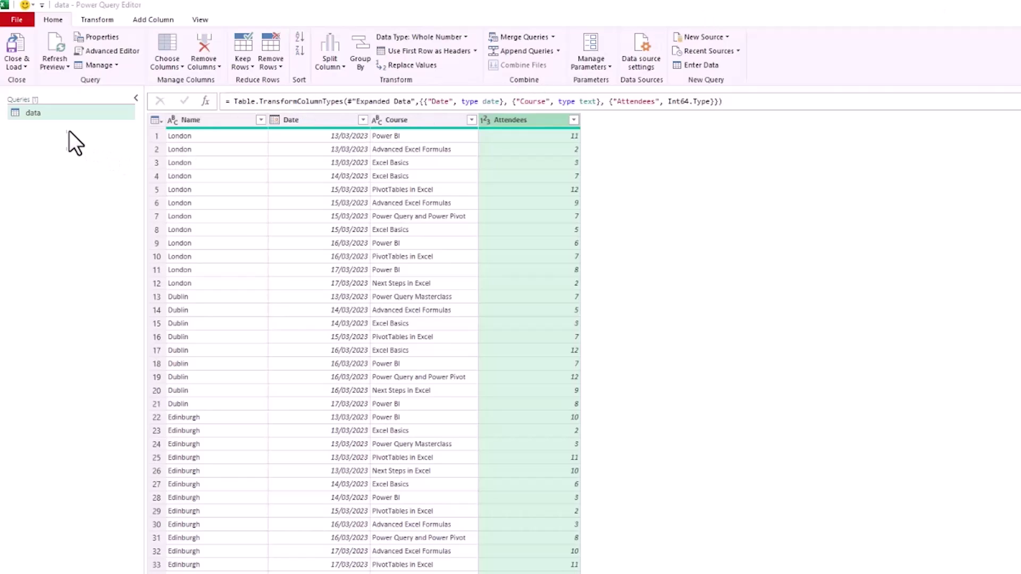
- Create a query referencing data and begin renaming the new data (2) query
right_click(56, 116)
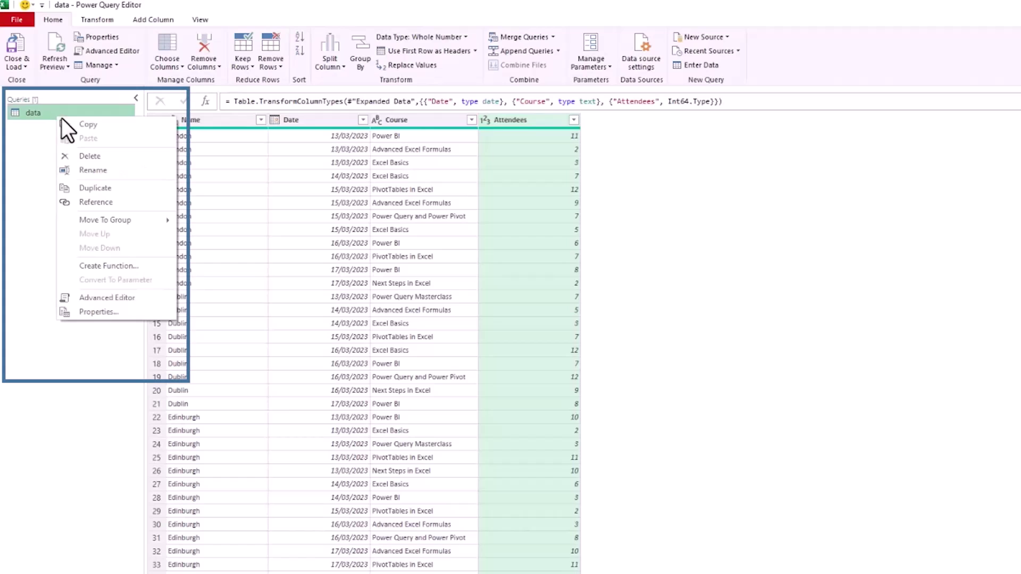
click(108, 200)
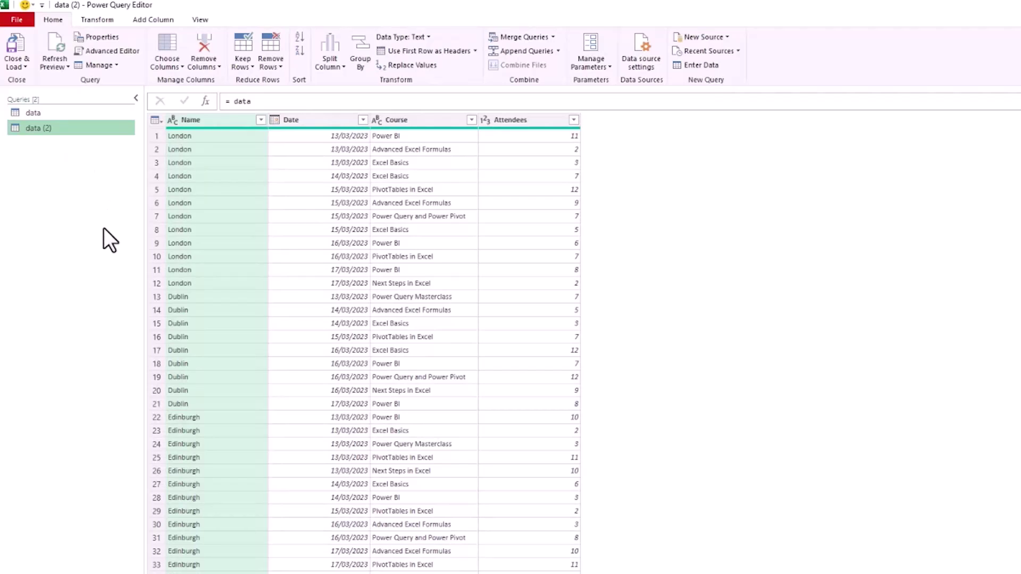
right_click(65, 133)
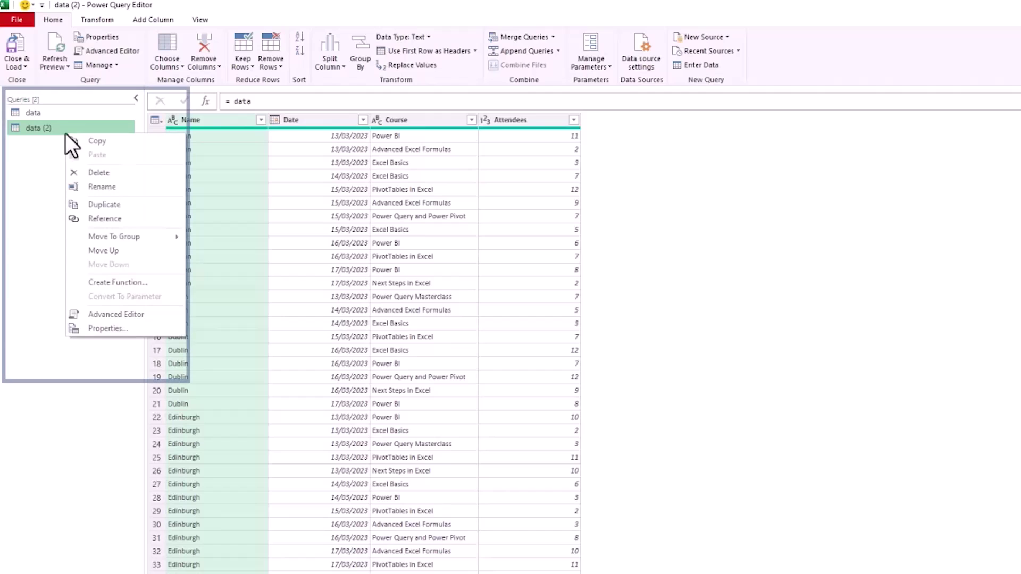
click(85, 185)
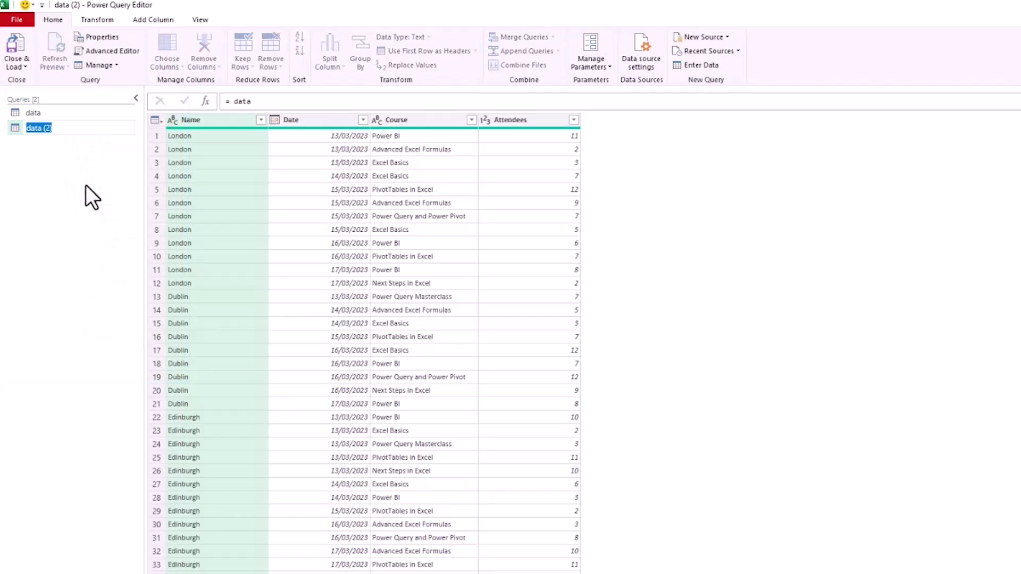
- Name the query 'By Course' and start a Group By on the Course column
text(By Course)
key(Return)
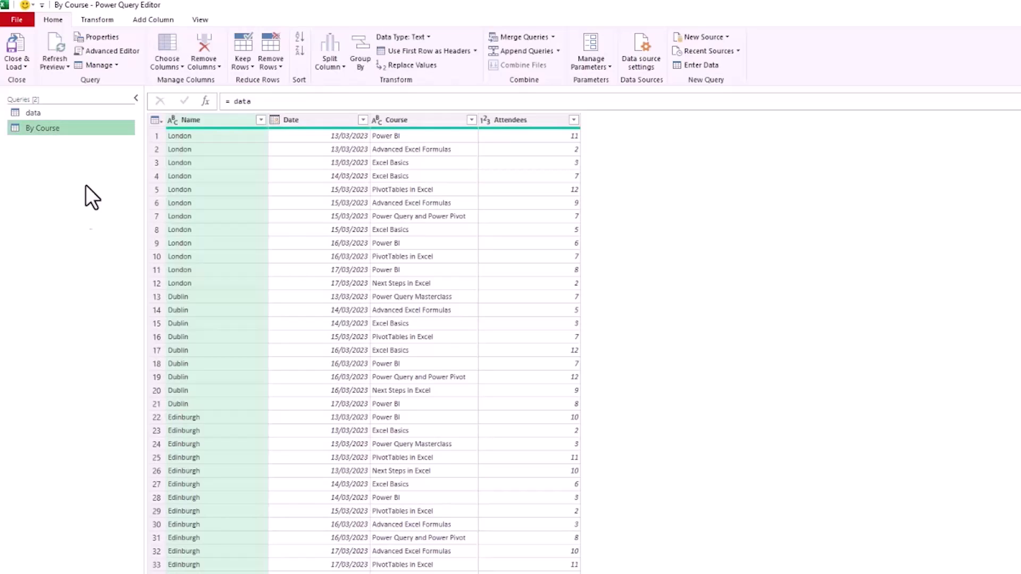
click(426, 123)
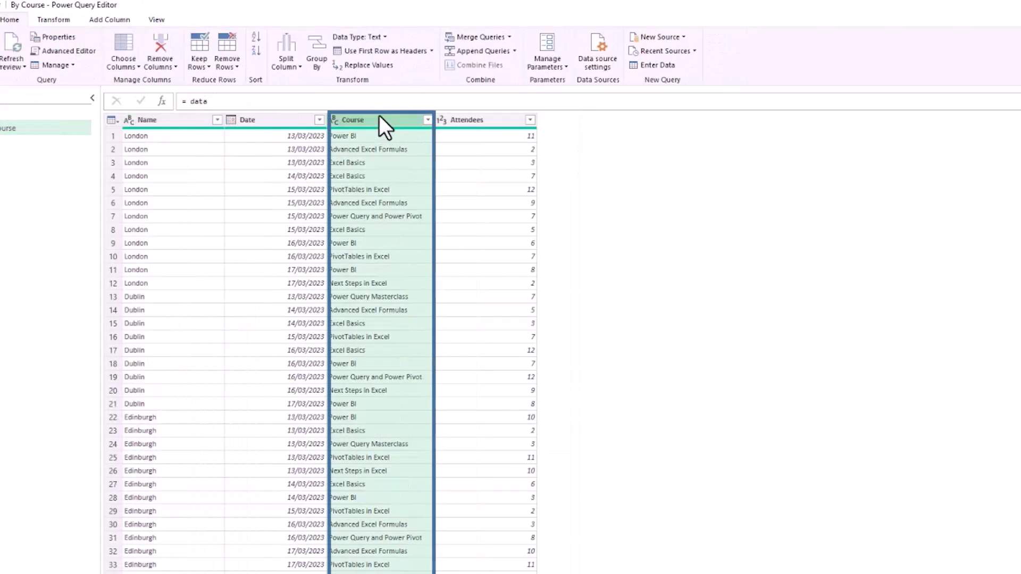
click(319, 62)
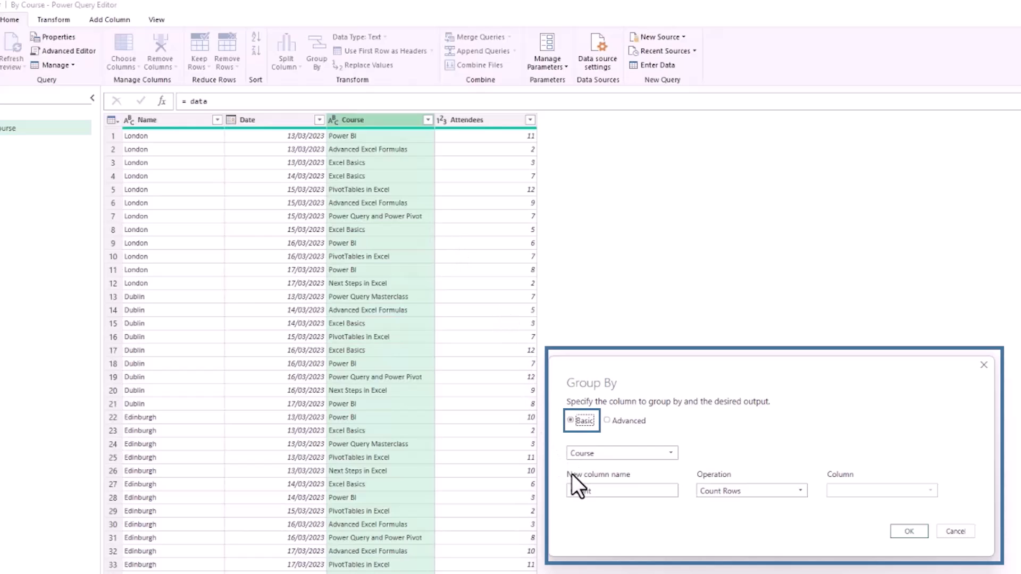
- Make the grouping sum Attendees into a new column named 'Total Attendees'
double_click(588, 491)
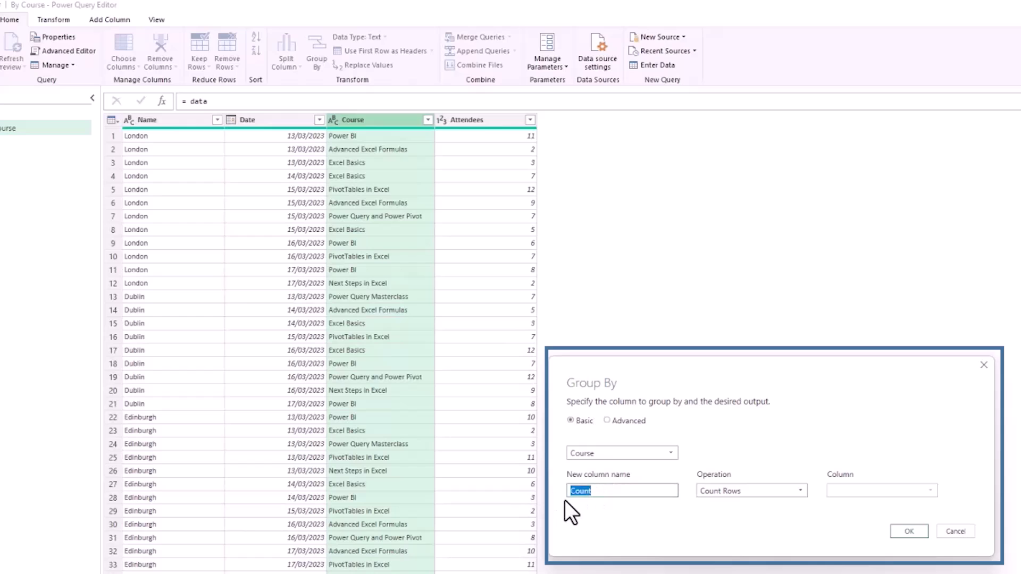
text(Total )
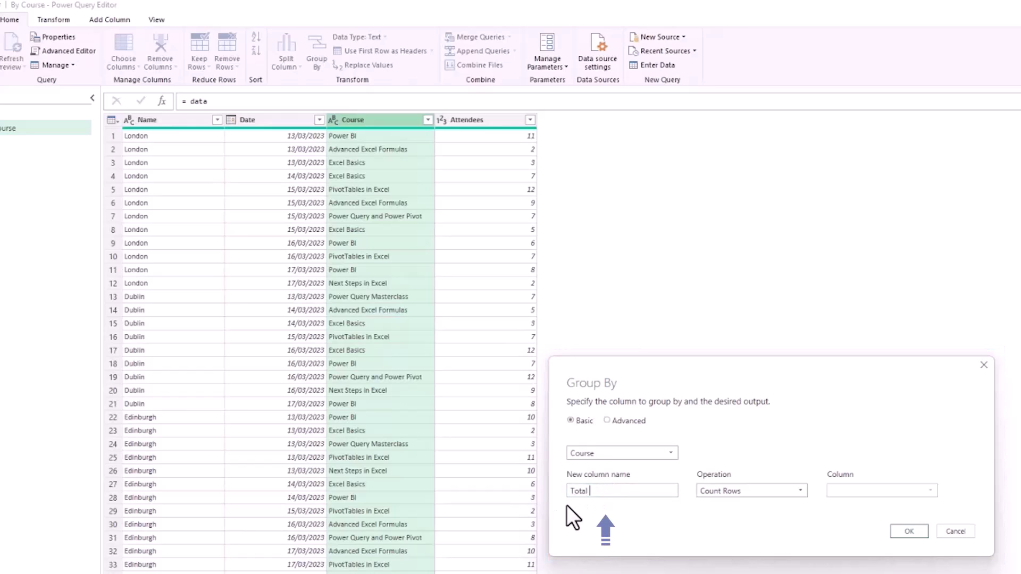
text(Attendees)
click(741, 493)
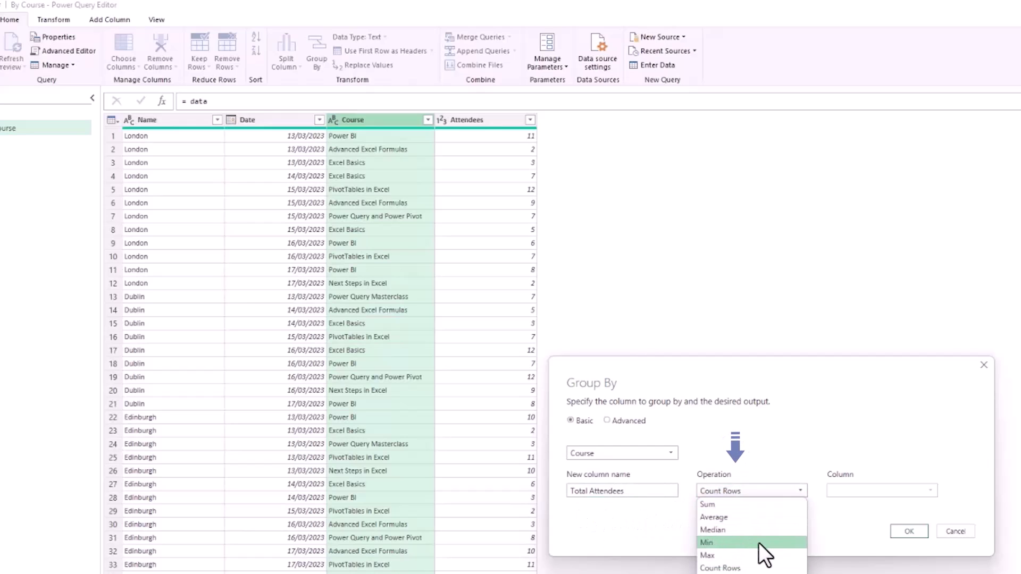
click(708, 506)
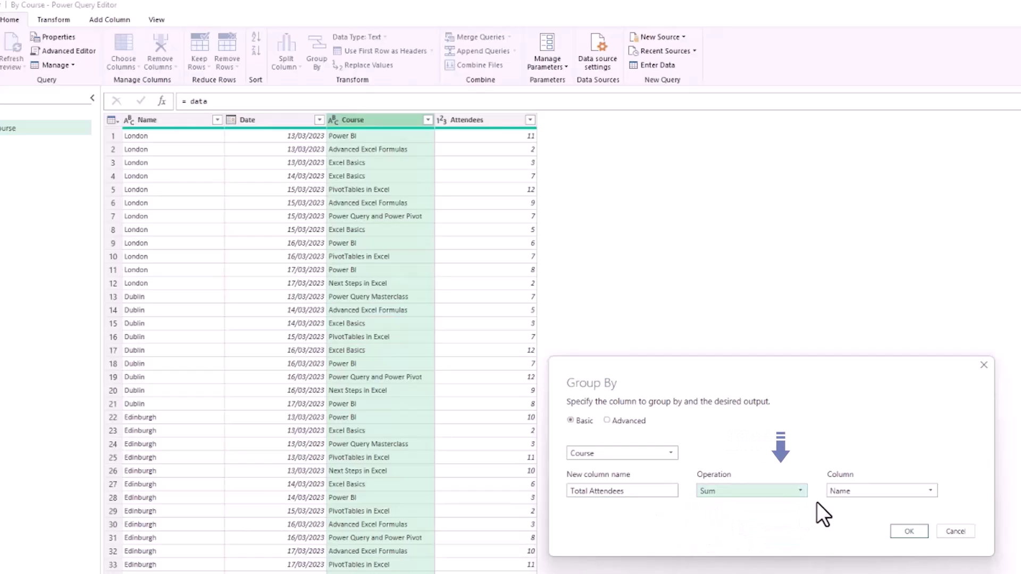
click(842, 493)
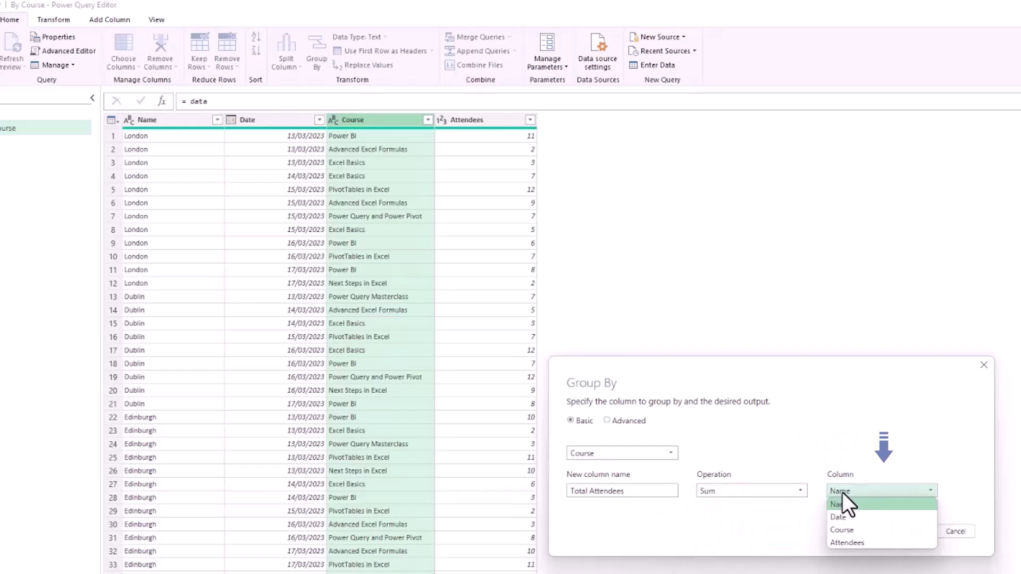
click(851, 544)
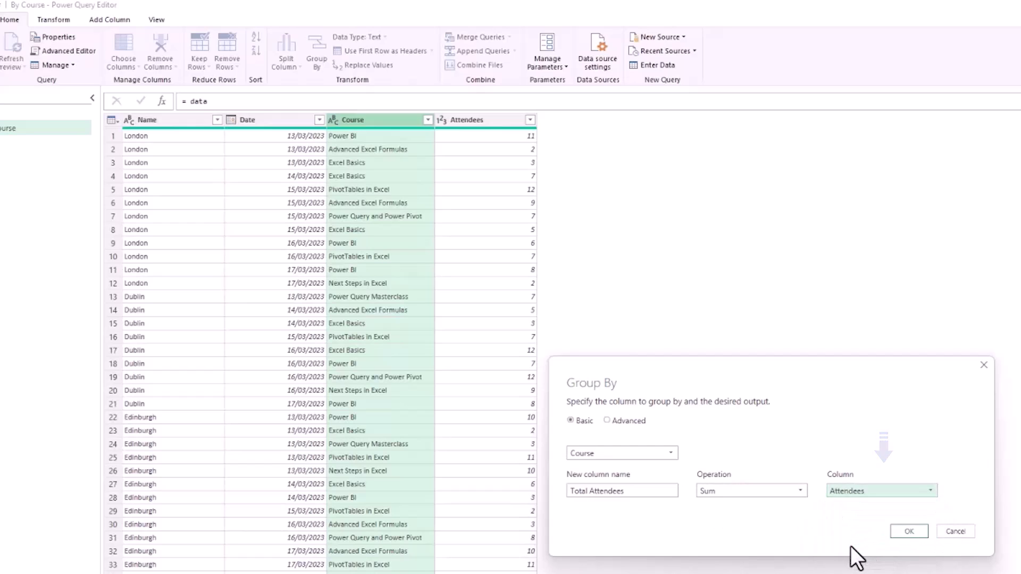
- Apply the Course grouping and set Total Attendees to Whole Number
click(908, 532)
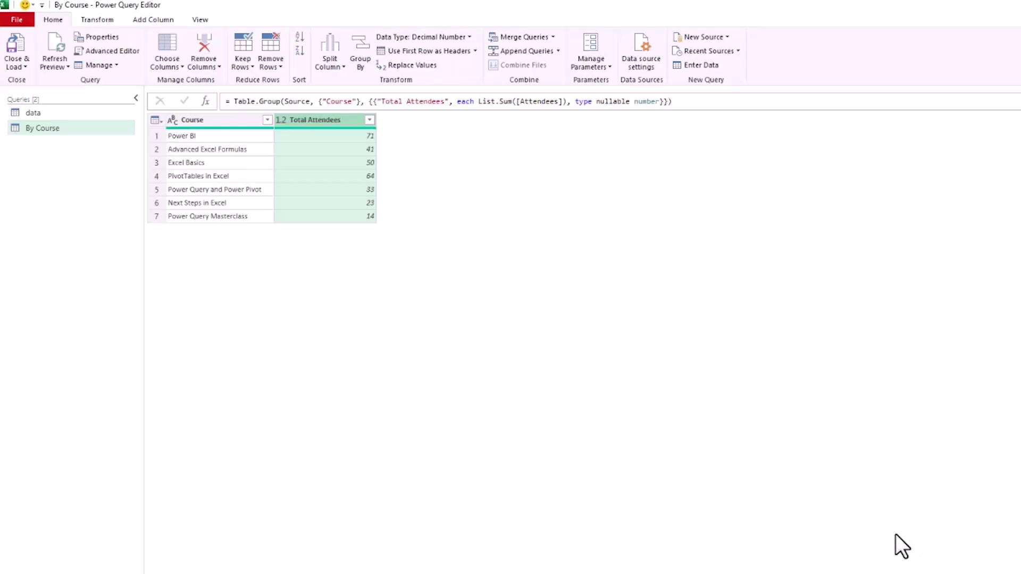
click(281, 119)
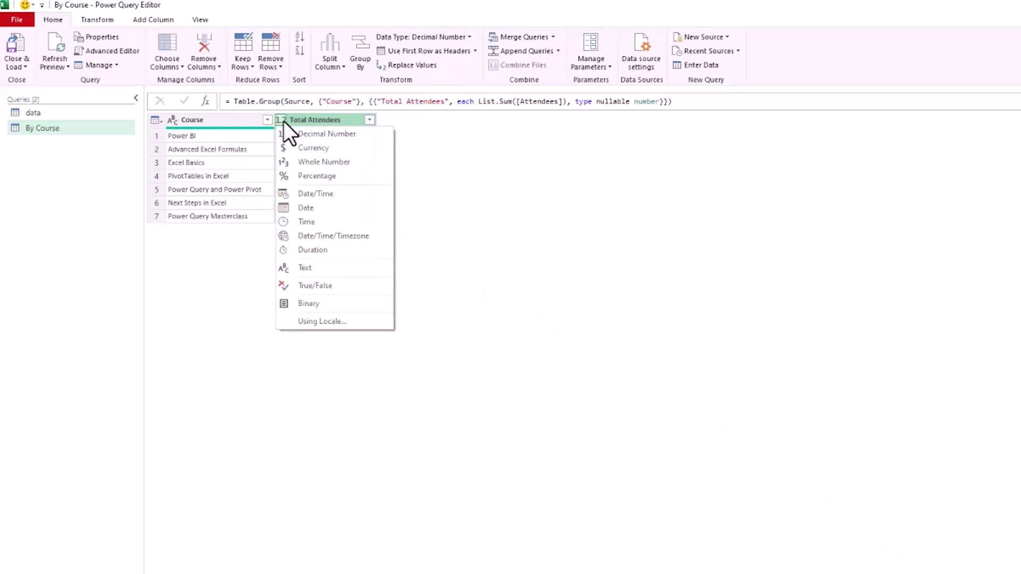
click(313, 161)
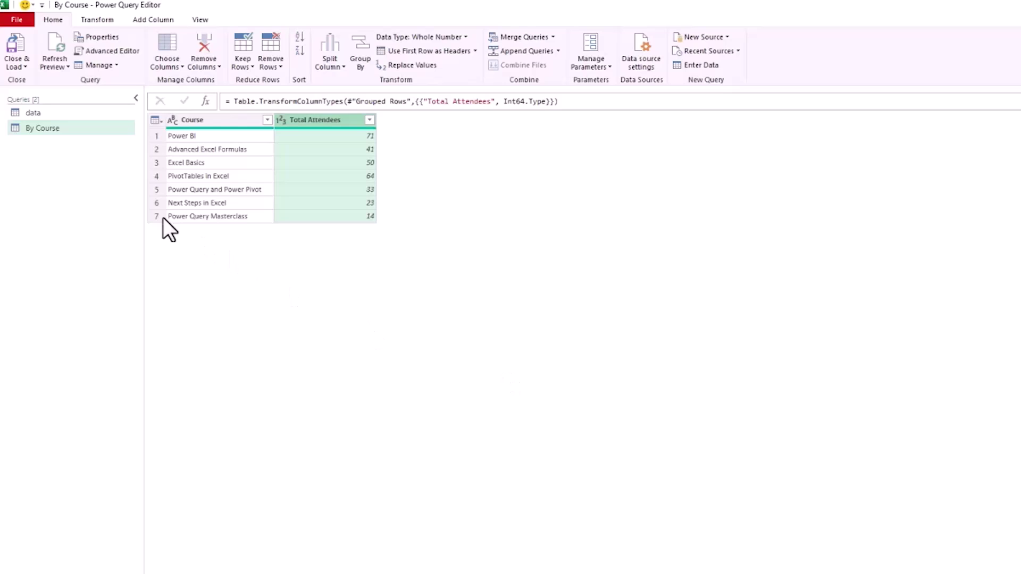
- Reference the data query again and rename the copy 'By Location and Date'
right_click(40, 114)
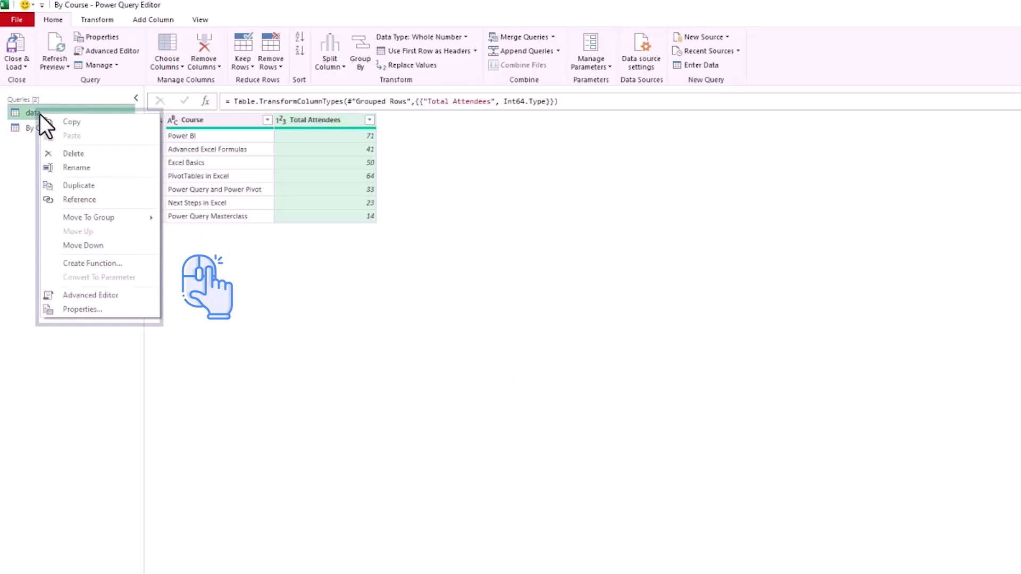
click(90, 199)
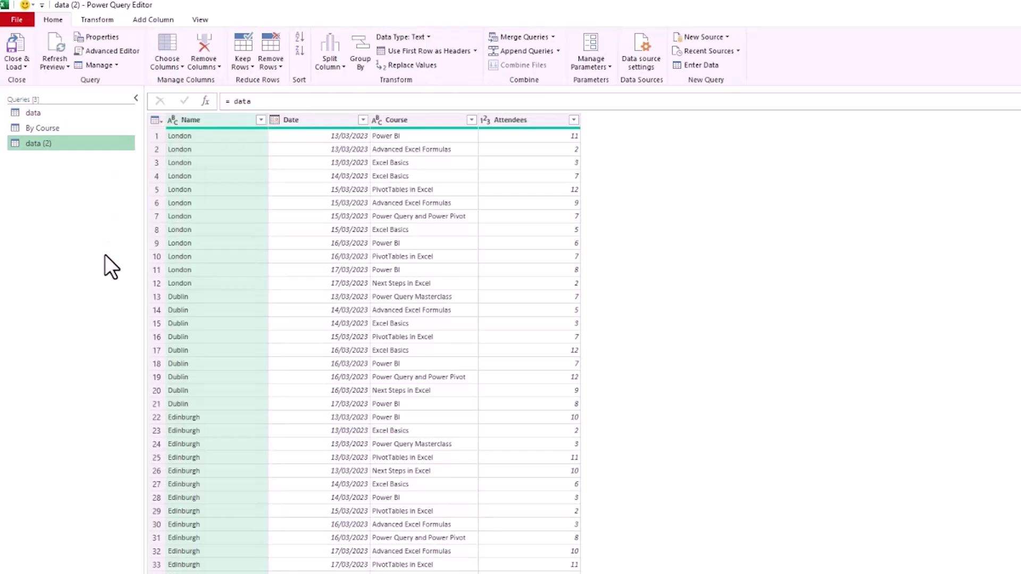
right_click(31, 140)
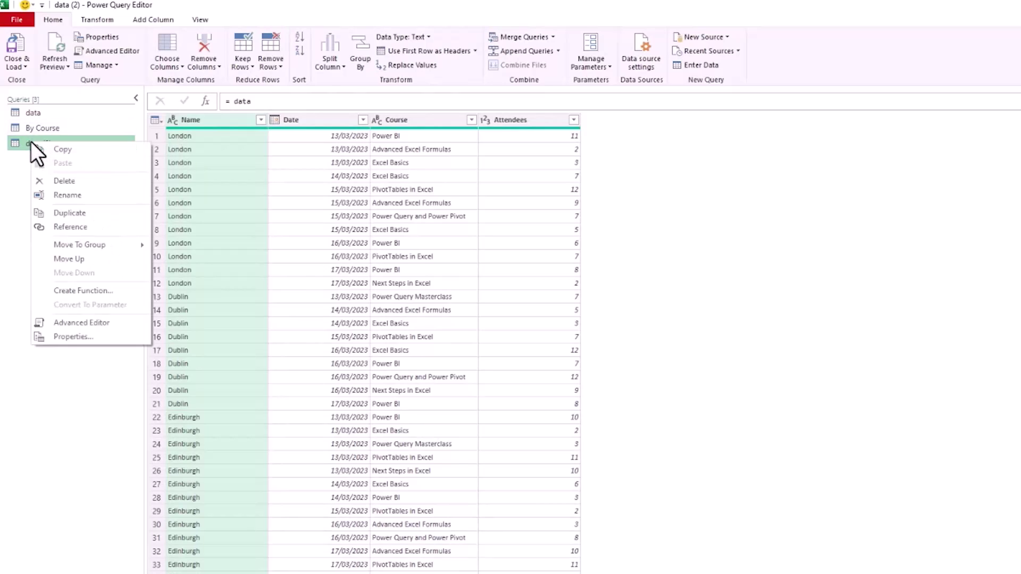
click(62, 195)
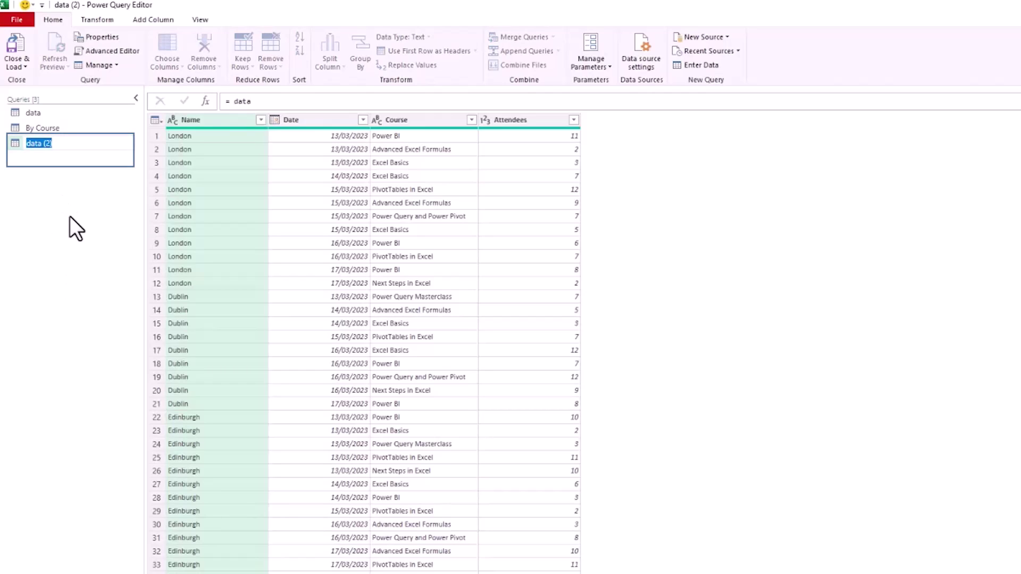
text(By Location and Date)
key(Return)
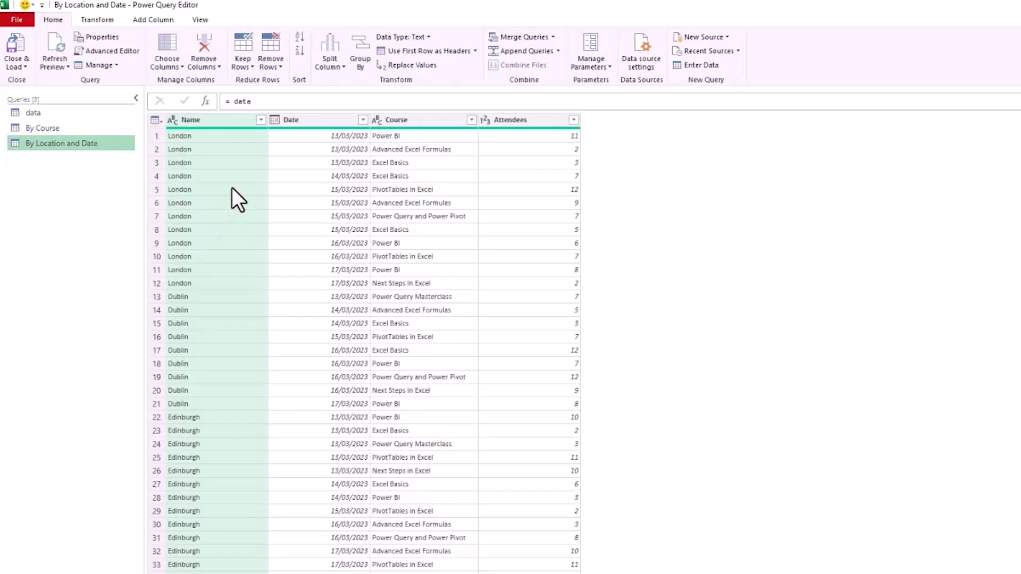
- Select both Name and Date columns and open Group By
ctrl+click(311, 122)
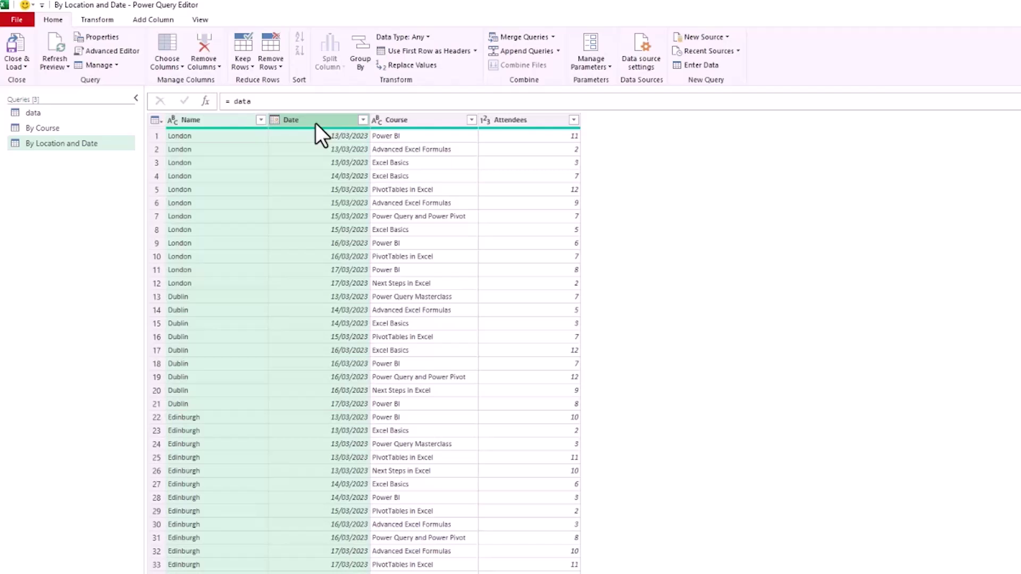
click(359, 69)
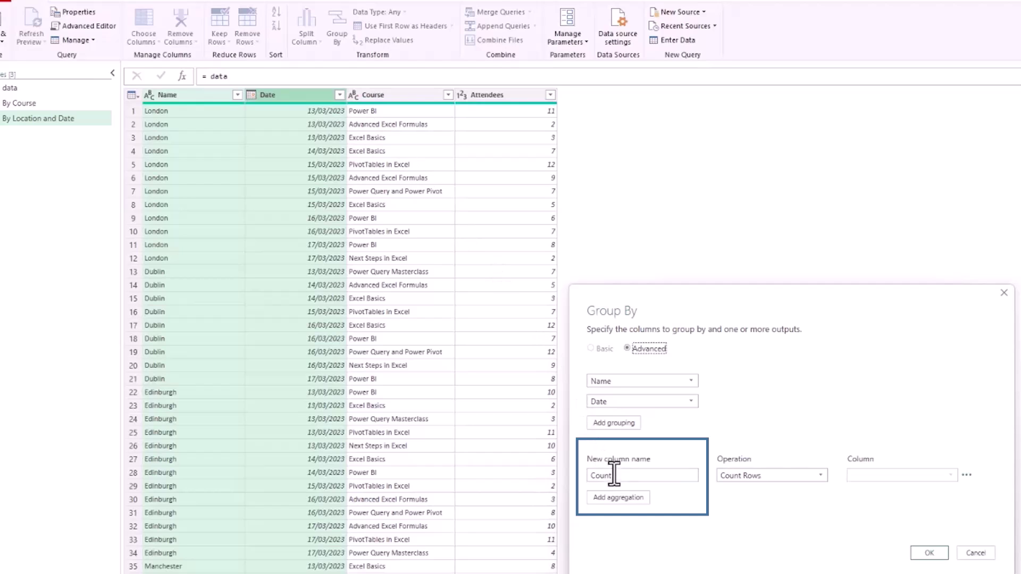
- Name the first output 'Total Attendees' as the Sum of Attendees
drag(615, 476, 590, 477)
text(Total Attendees)
click(765, 477)
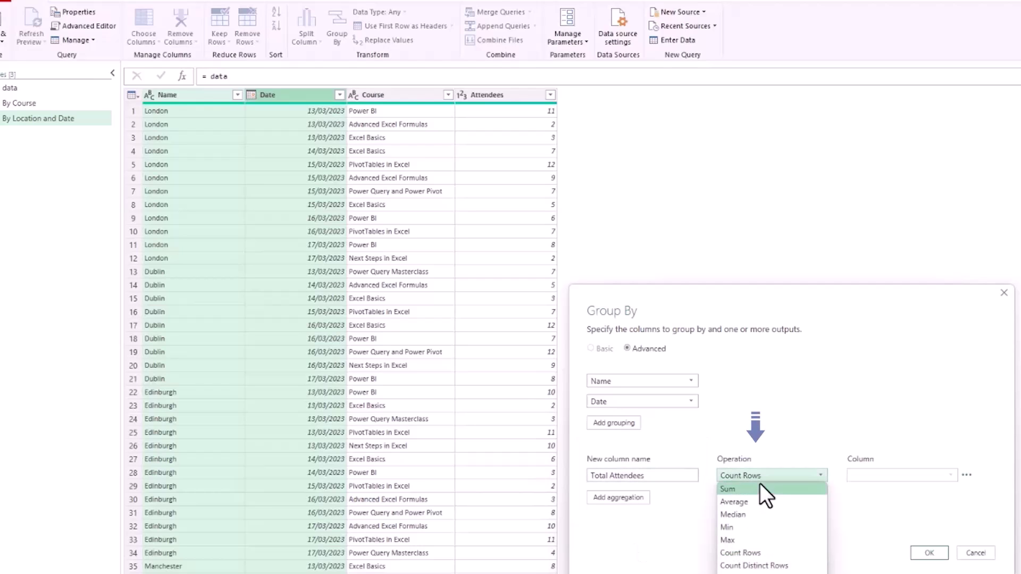
click(765, 486)
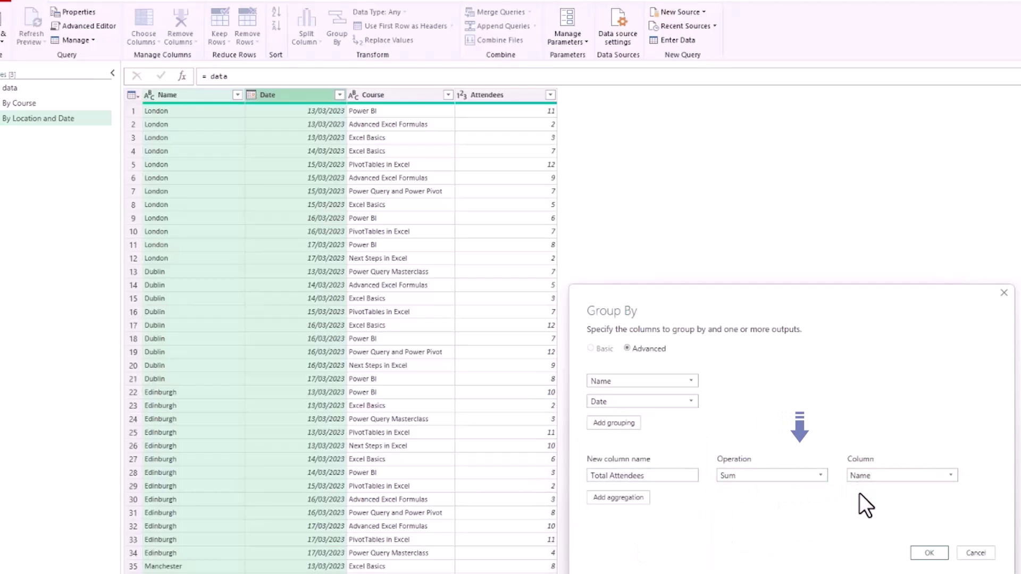
click(872, 480)
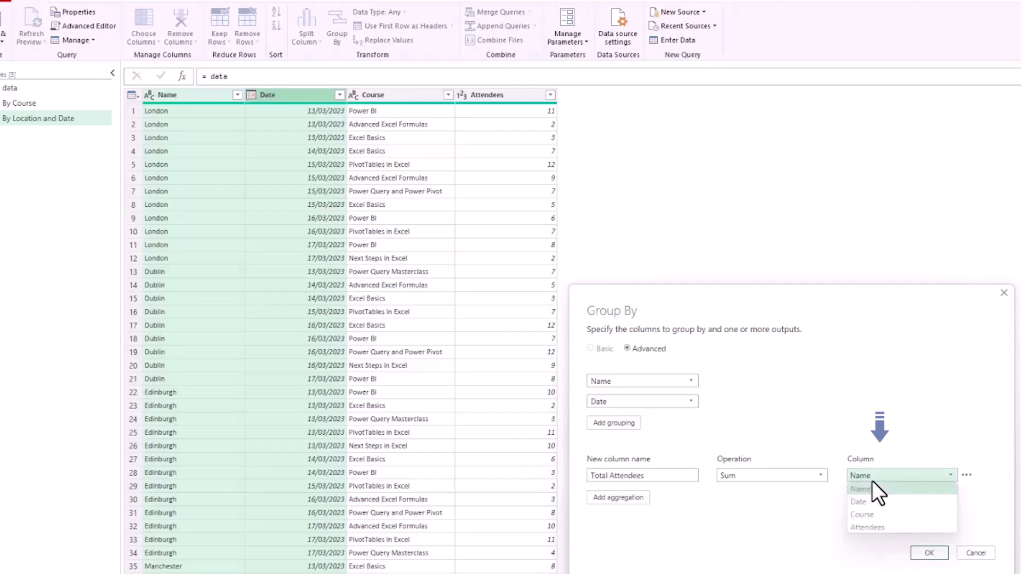
click(873, 529)
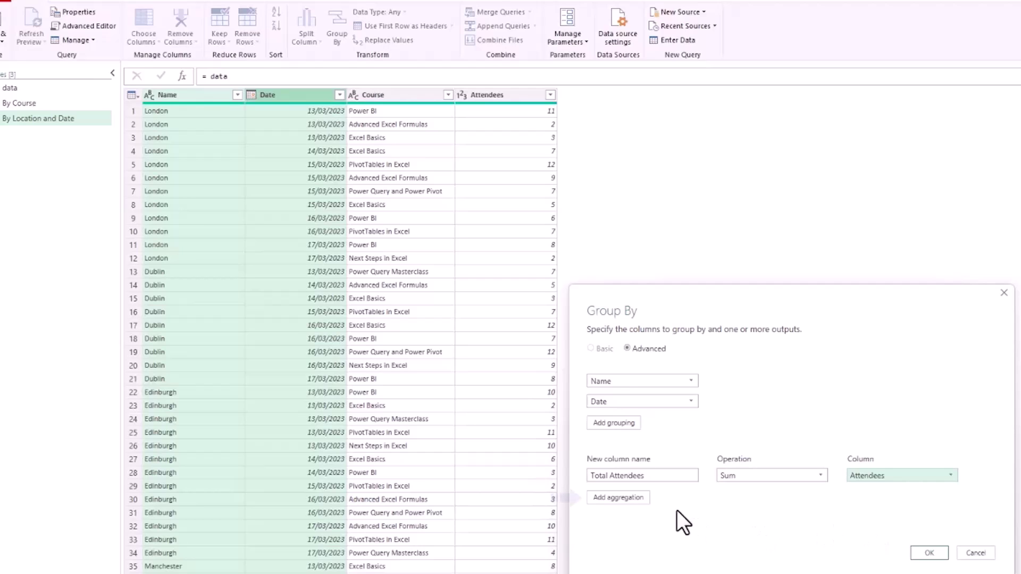
- Add a second aggregation 'Distinct Count' using Count Distinct Rows
click(643, 502)
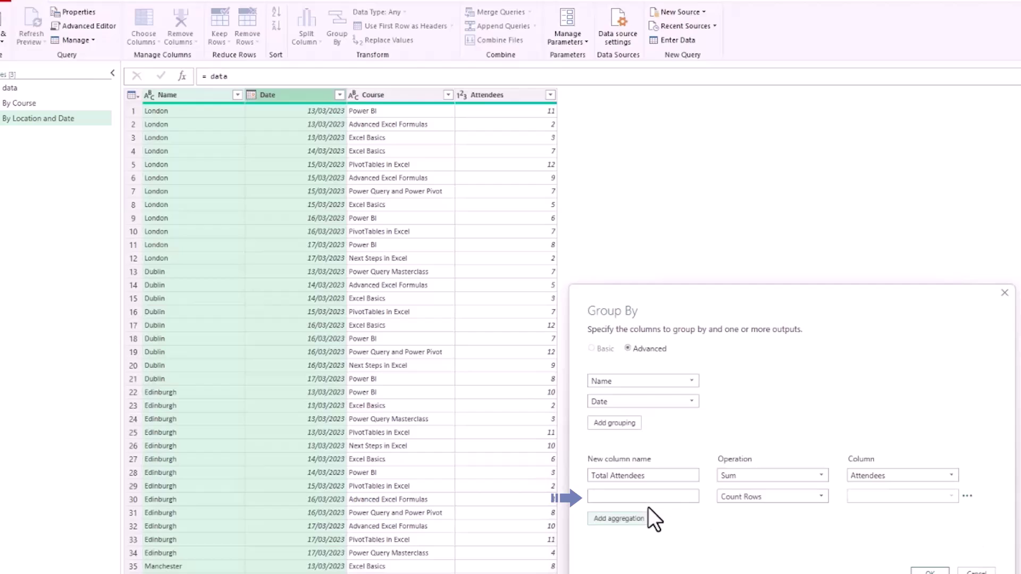
click(668, 497)
text(Distinct)
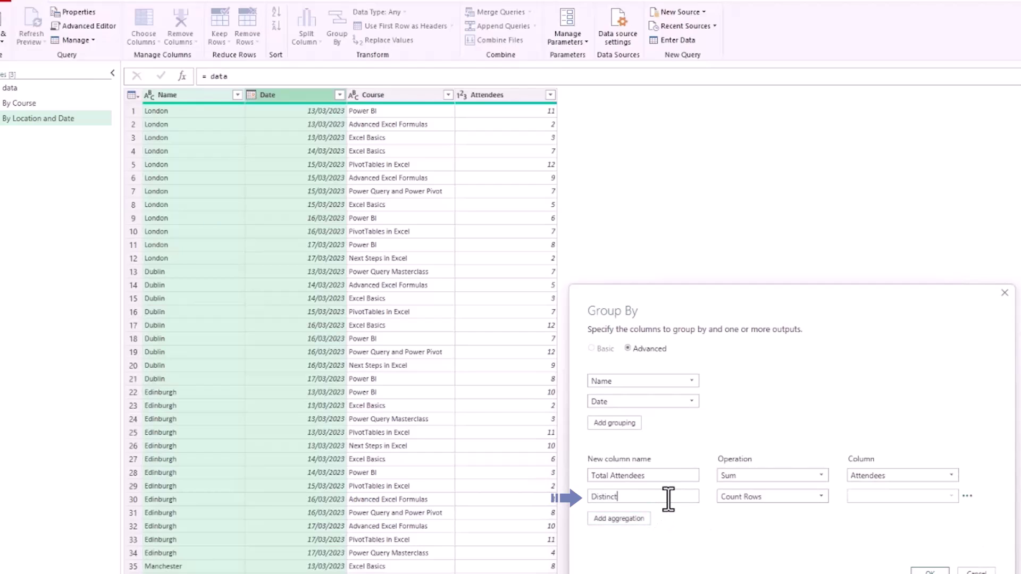
text( Count)
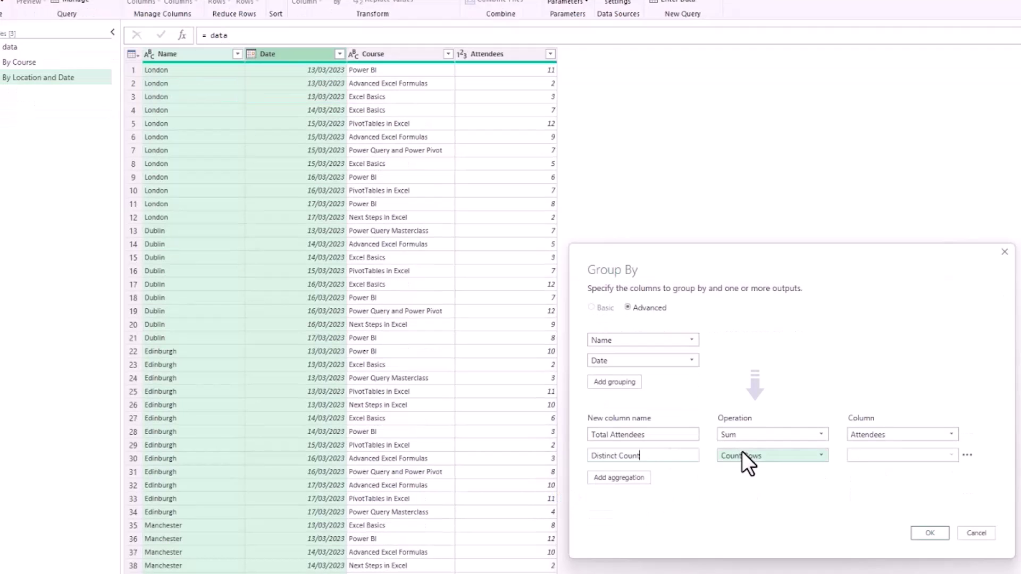
click(742, 453)
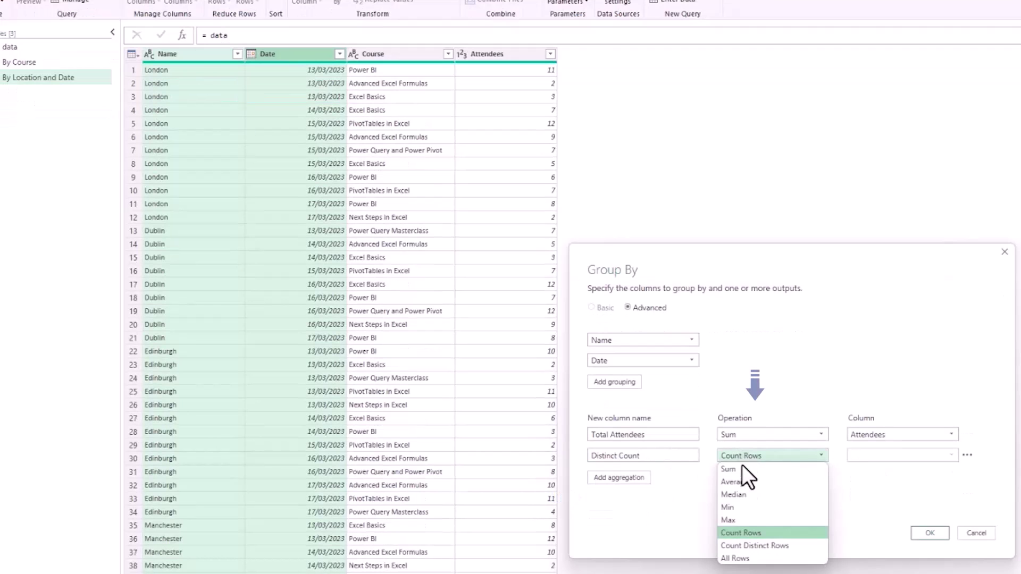
click(758, 545)
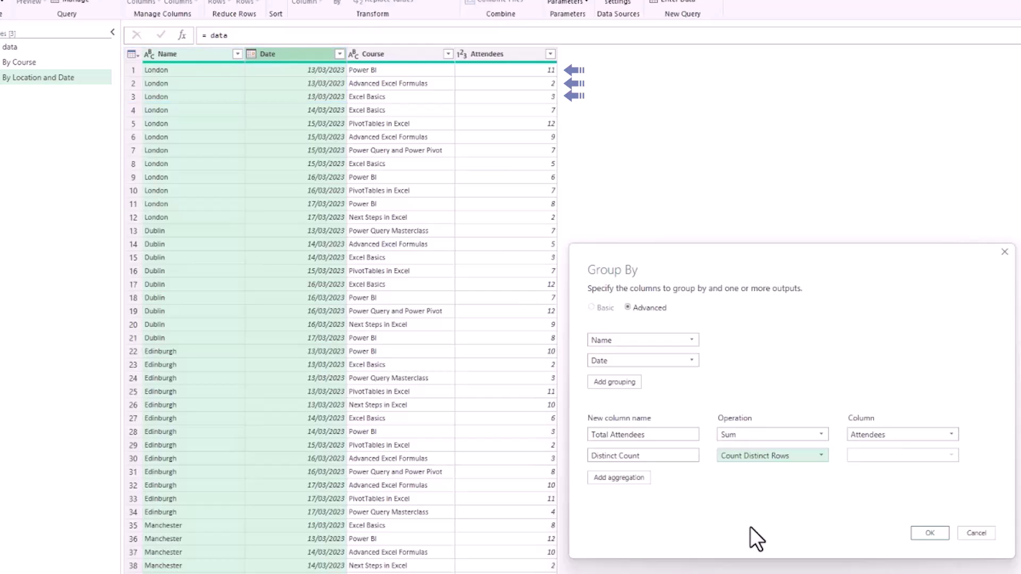
- Apply the Name and Date grouping, then reopen the Grouped Rows step's Group By settings
click(928, 534)
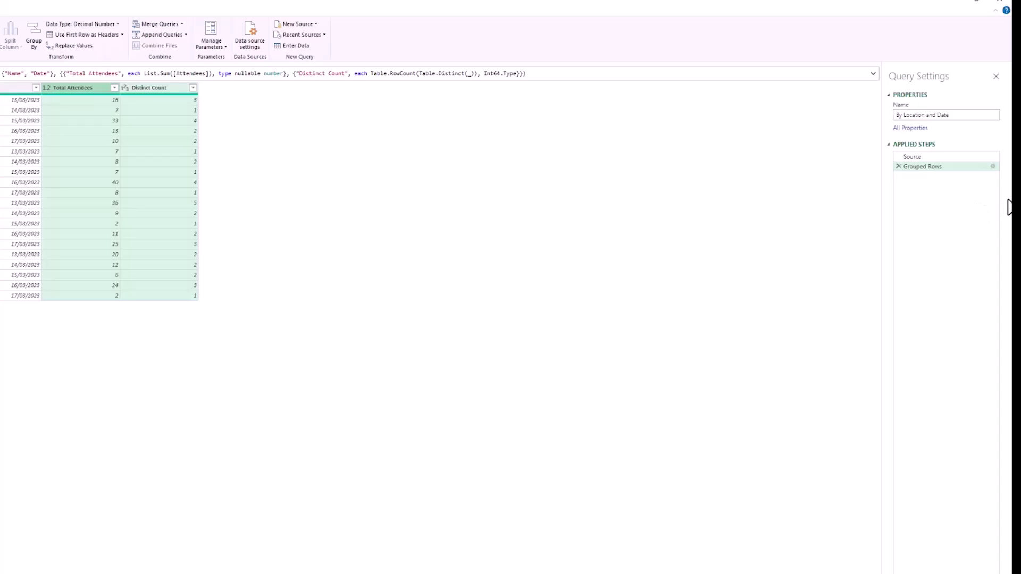
click(993, 166)
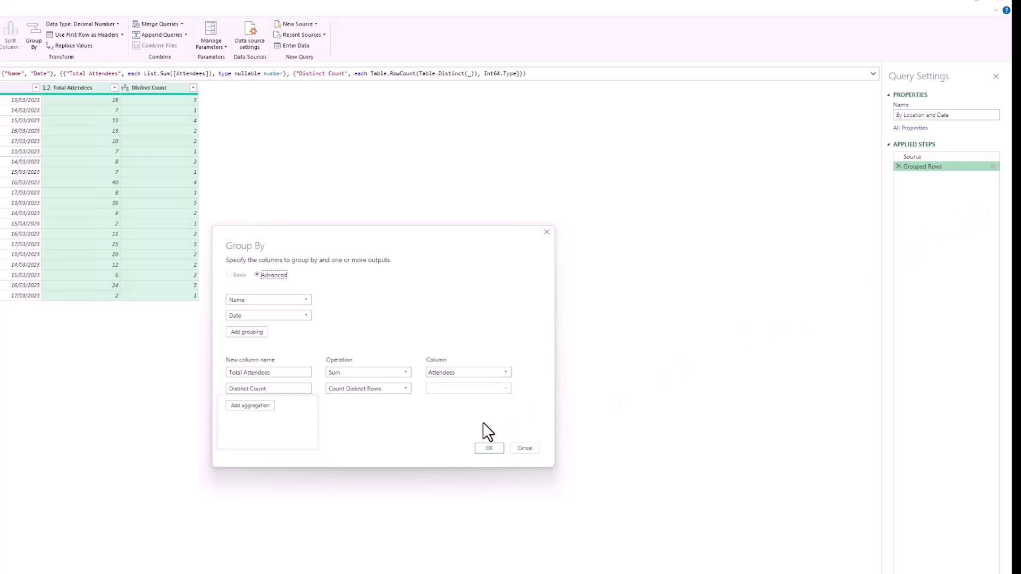
- Add a third aggregation named Courses using Sum on the Course column
click(269, 407)
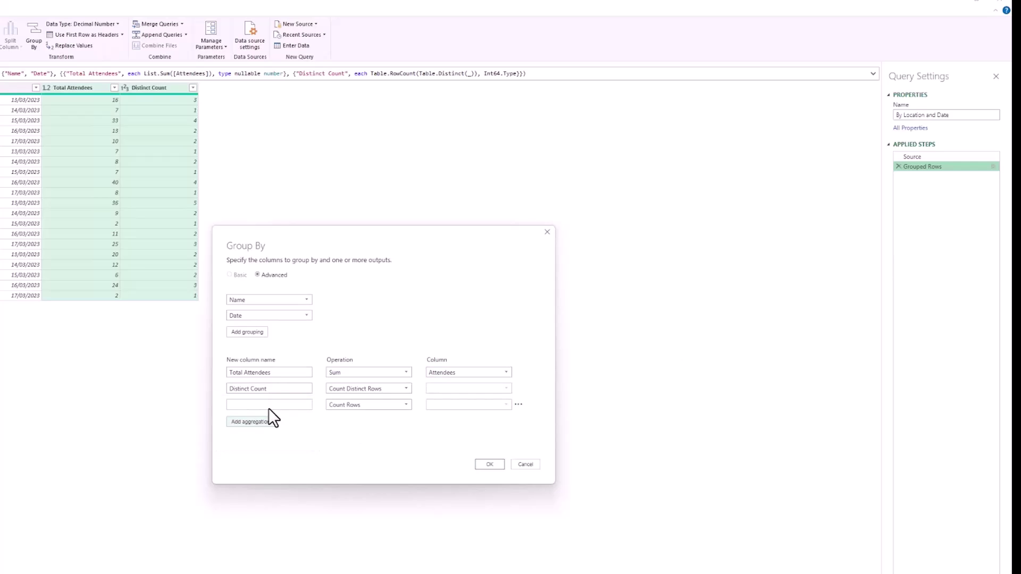
click(273, 404)
text(Courses)
click(330, 406)
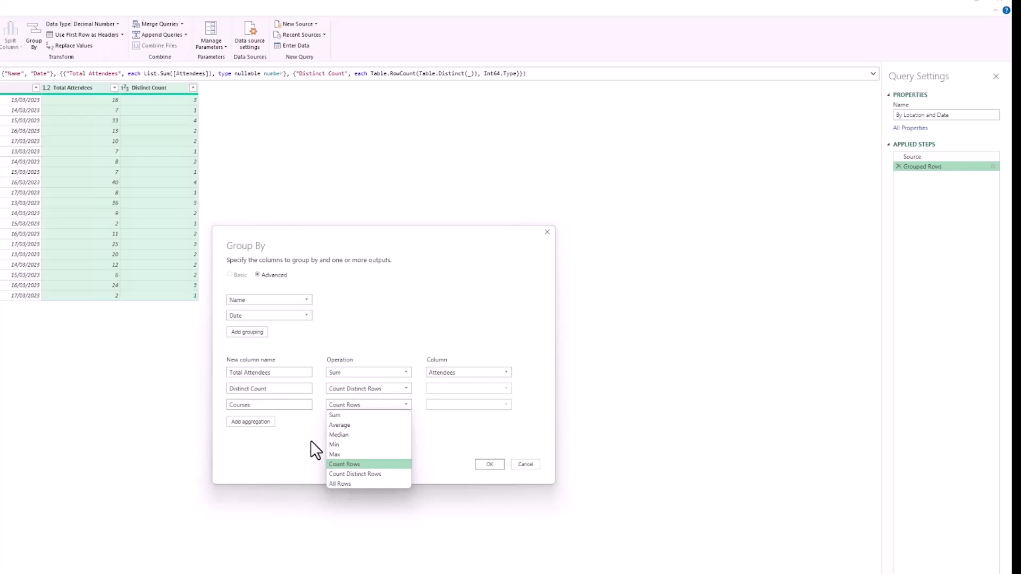
click(342, 415)
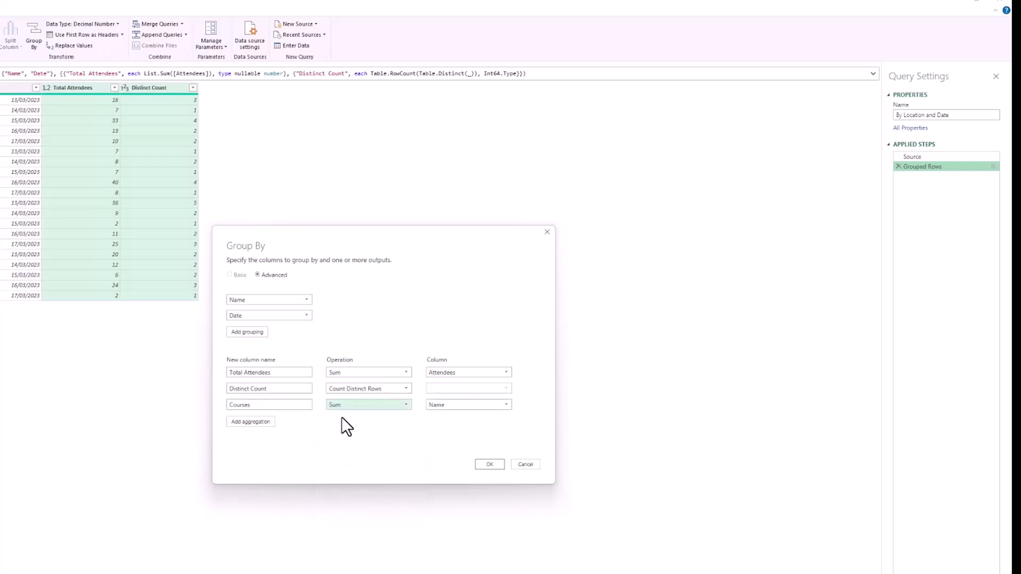
click(439, 406)
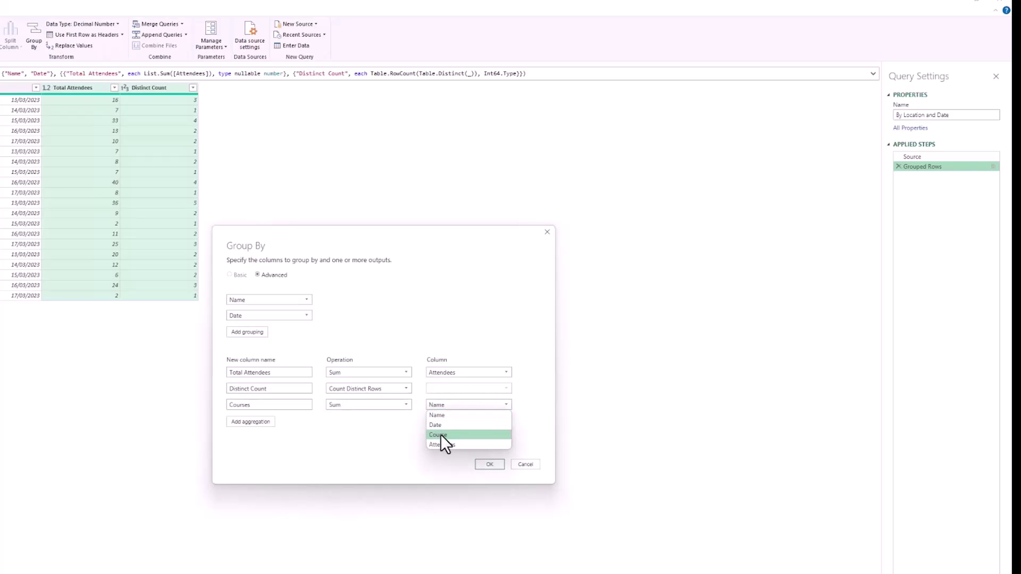
click(441, 435)
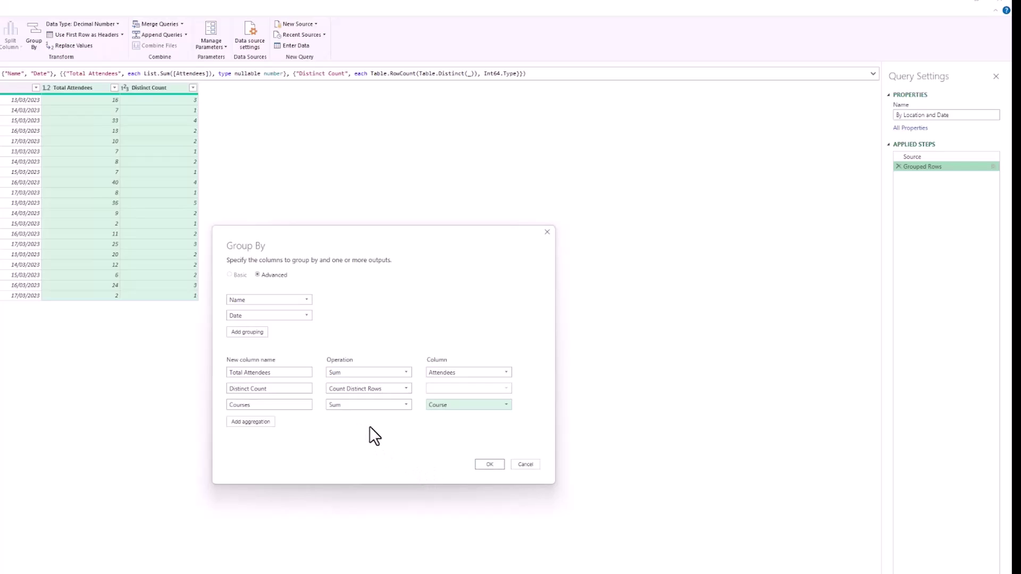
click(484, 465)
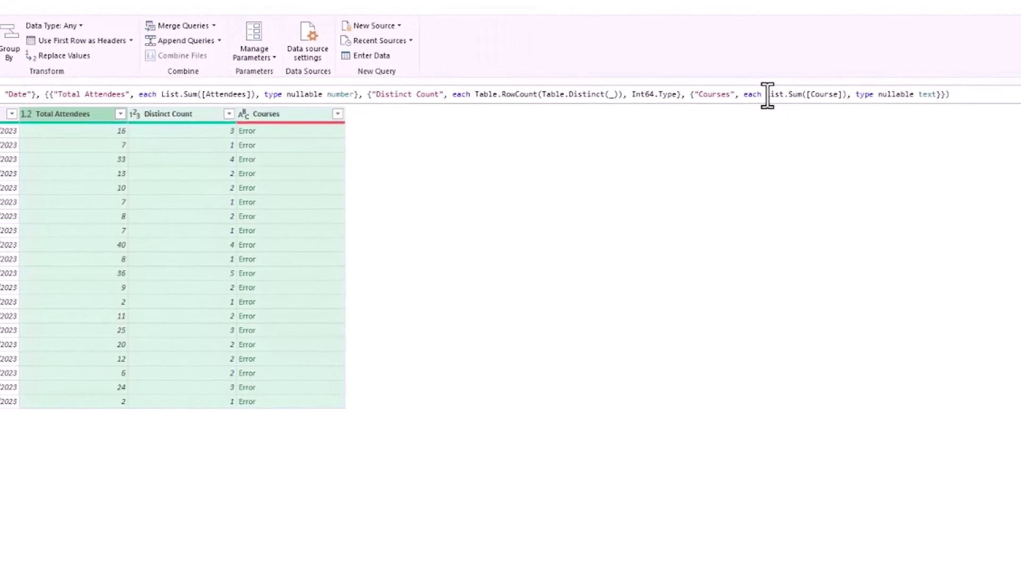
- Change List.Sum to Text.Combine in the formula, adding ", " as the separator after [Course]
drag(756, 89, 794, 90)
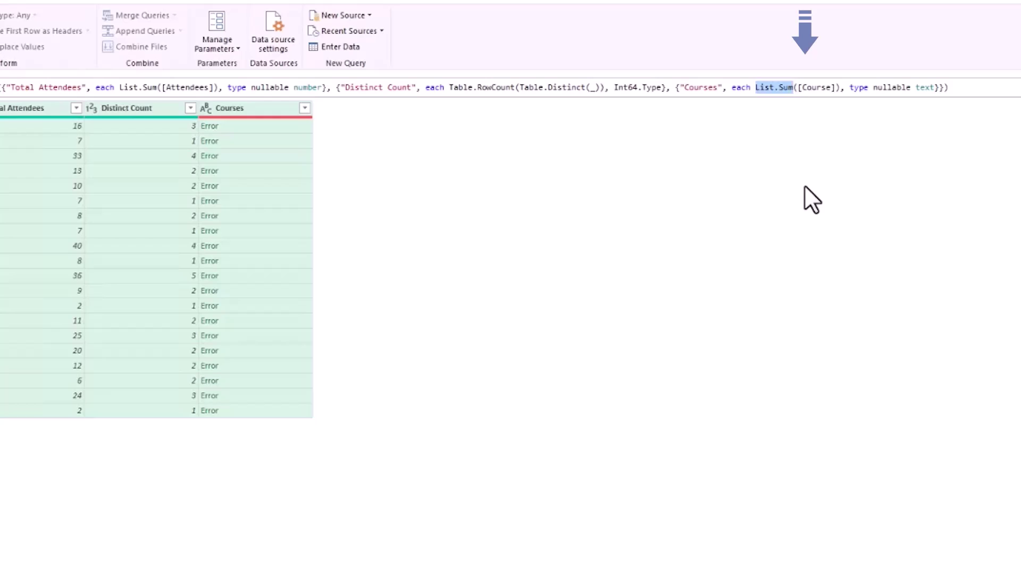
text(text.com)
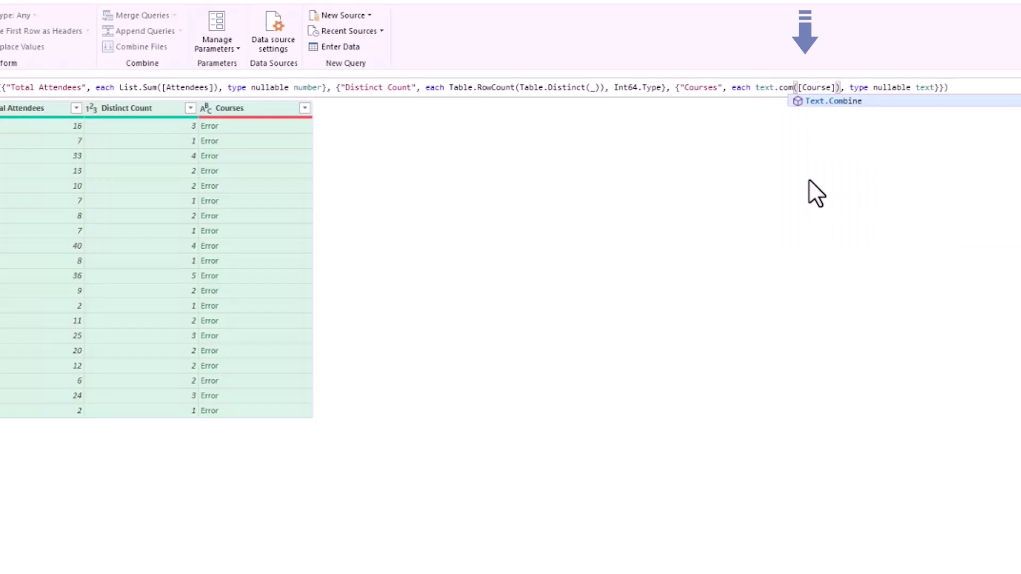
click(827, 103)
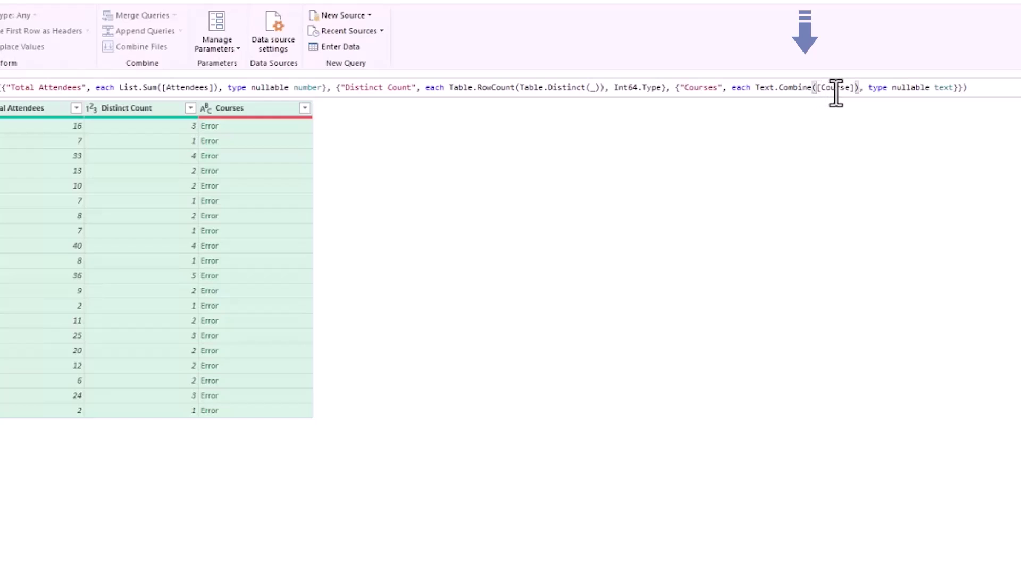
click(855, 88)
text(, {"Name)
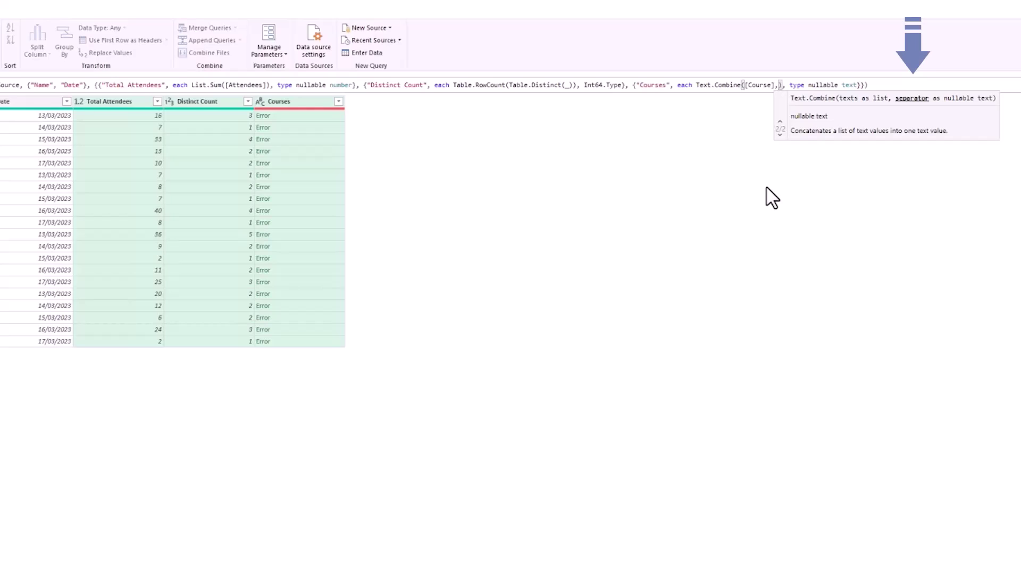
text(", )
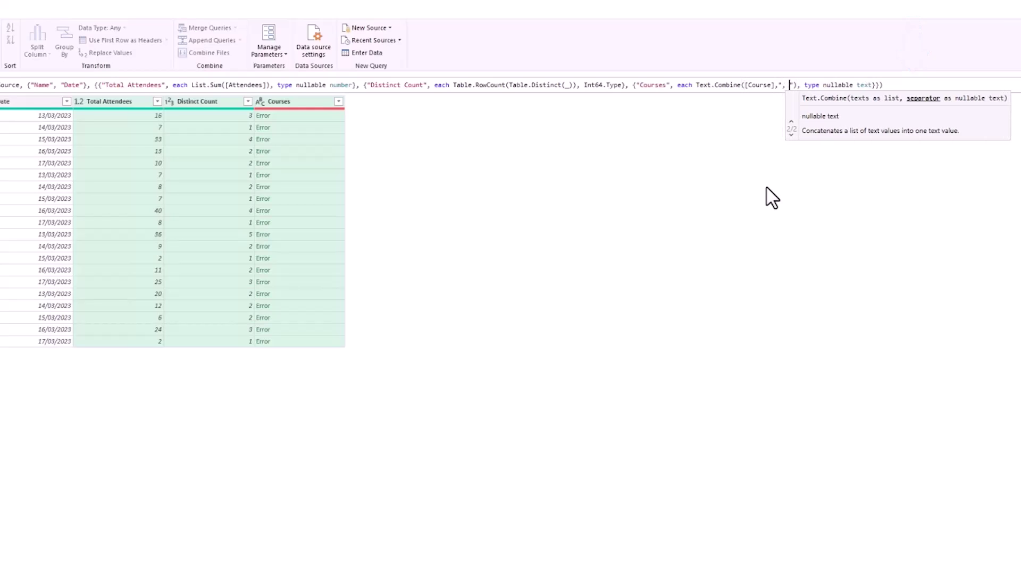
text(")
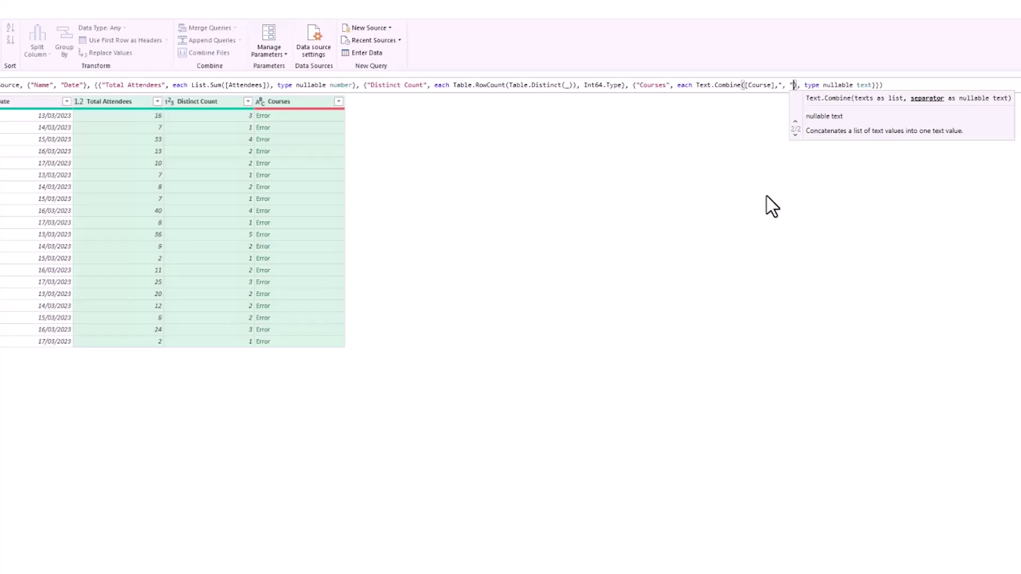
- Commit the Text.Combine formula, widen the Courses column to show full names, and select Name
key(Escape)
key(Return)
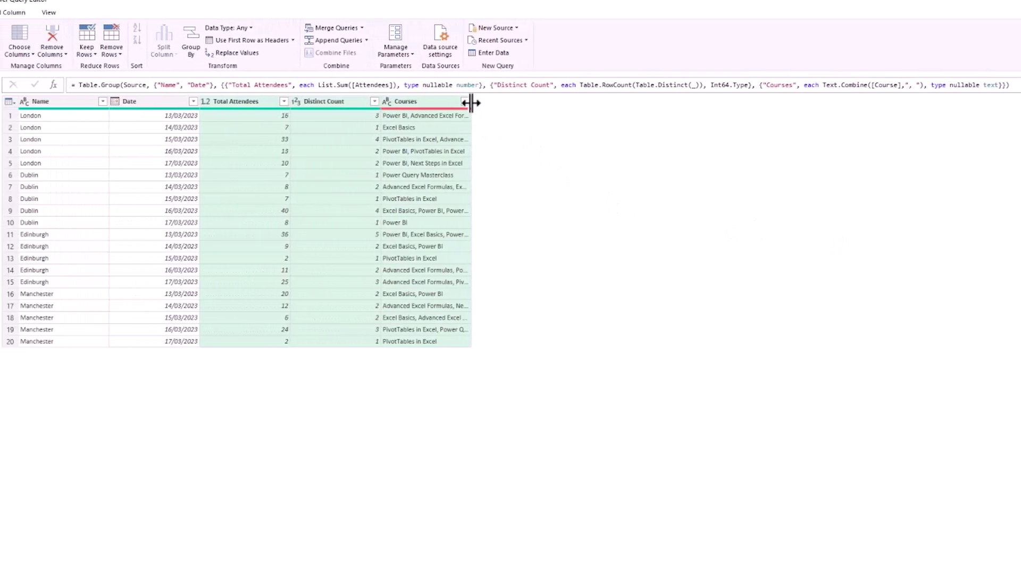
drag(531, 104, 620, 101)
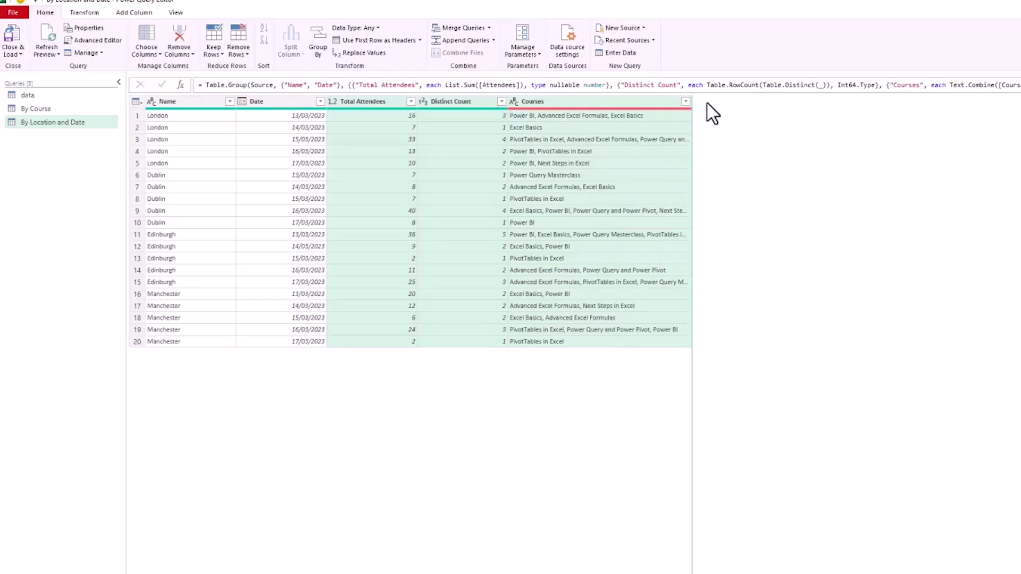
drag(692, 101, 791, 102)
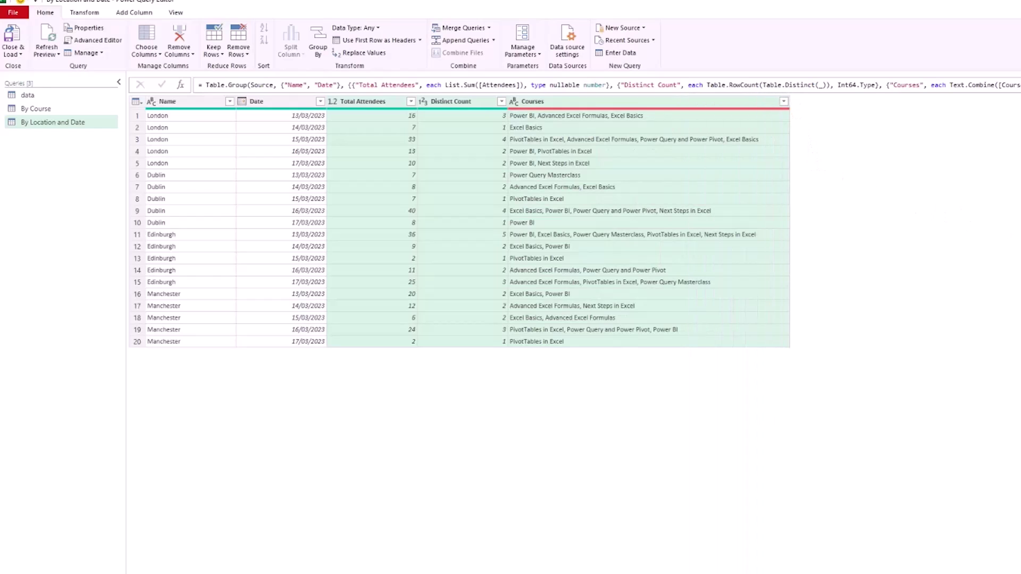
click(167, 101)
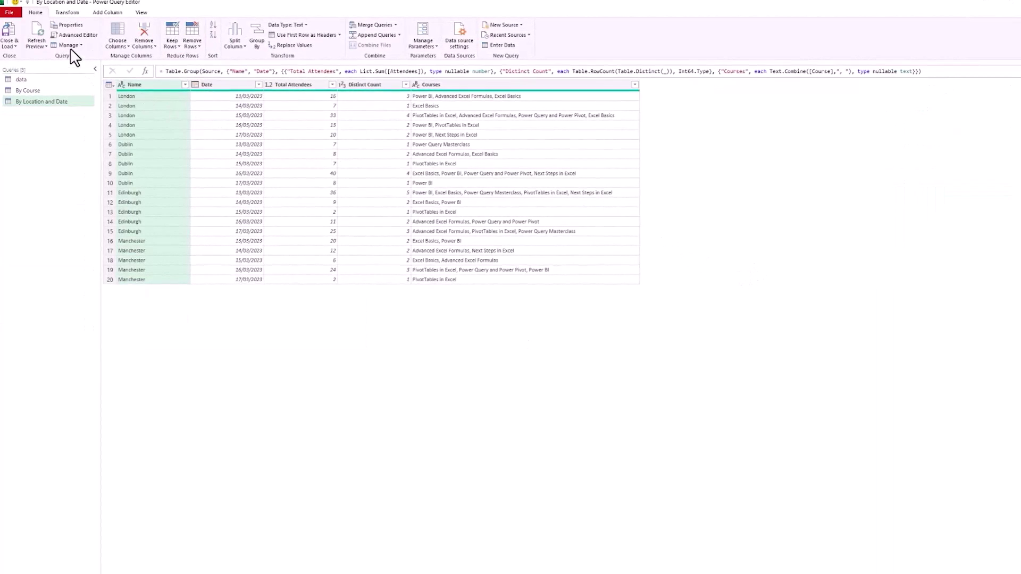
- Close the editor via Close & Load To with Only Create Connection selected
click(16, 47)
click(33, 67)
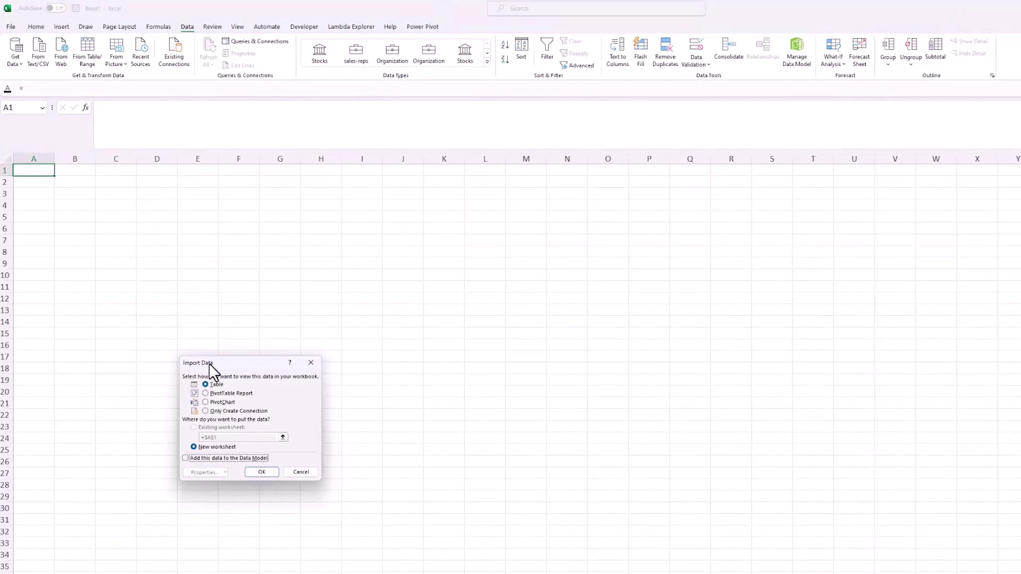
click(217, 413)
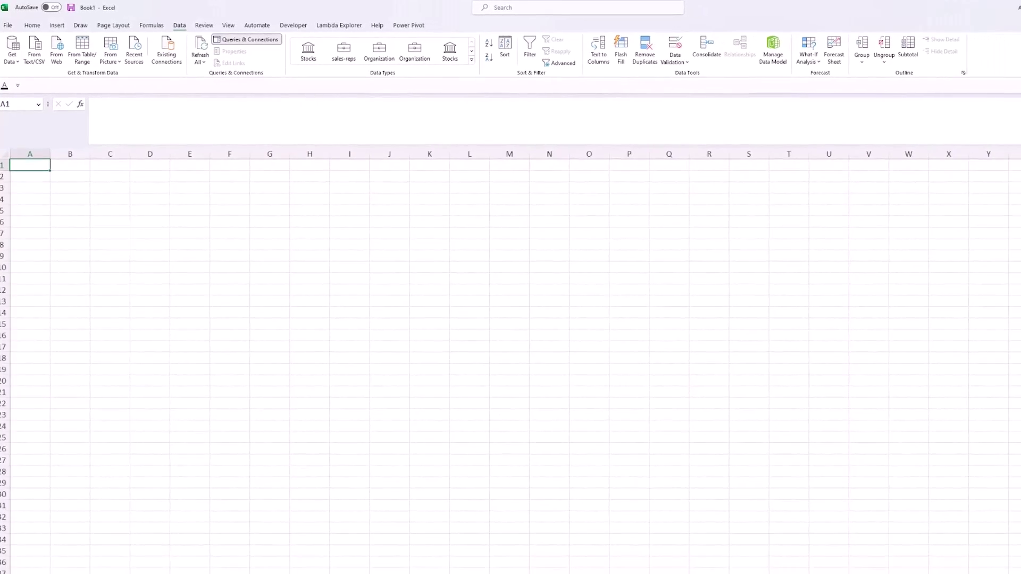
- Load the By Course query as a table at cell A1
drag(974, 338, 884, 346)
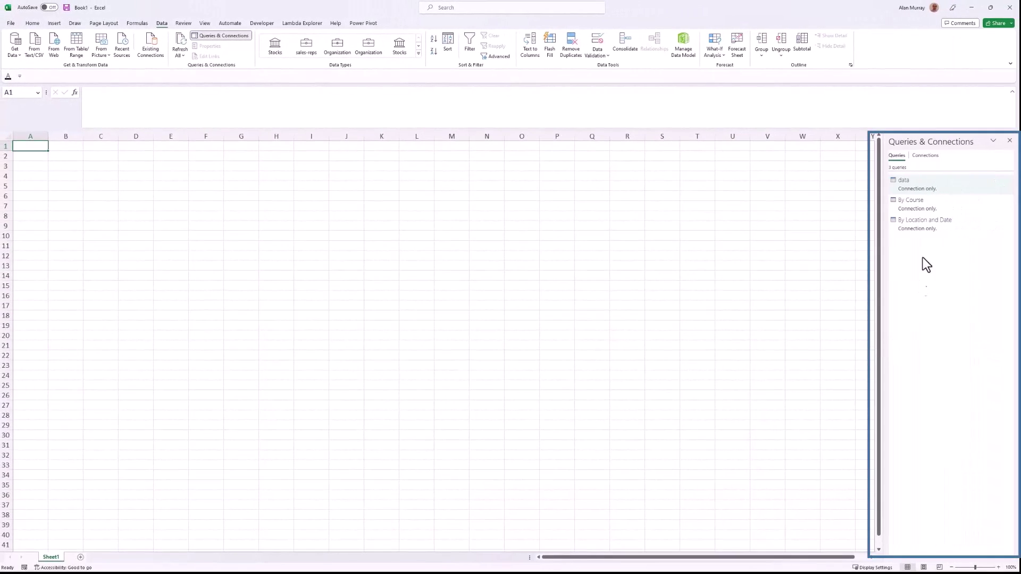
right_click(910, 208)
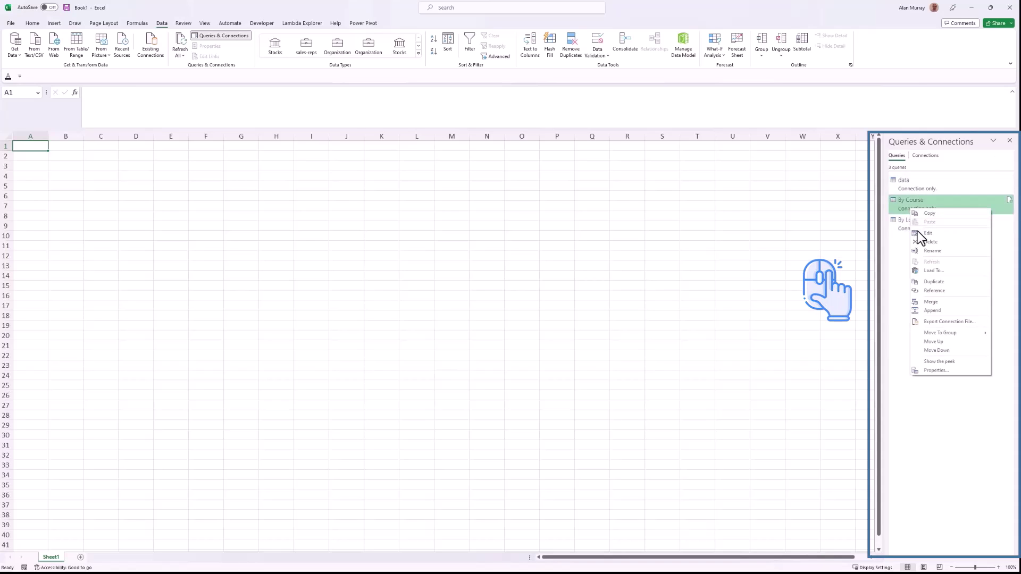
click(928, 271)
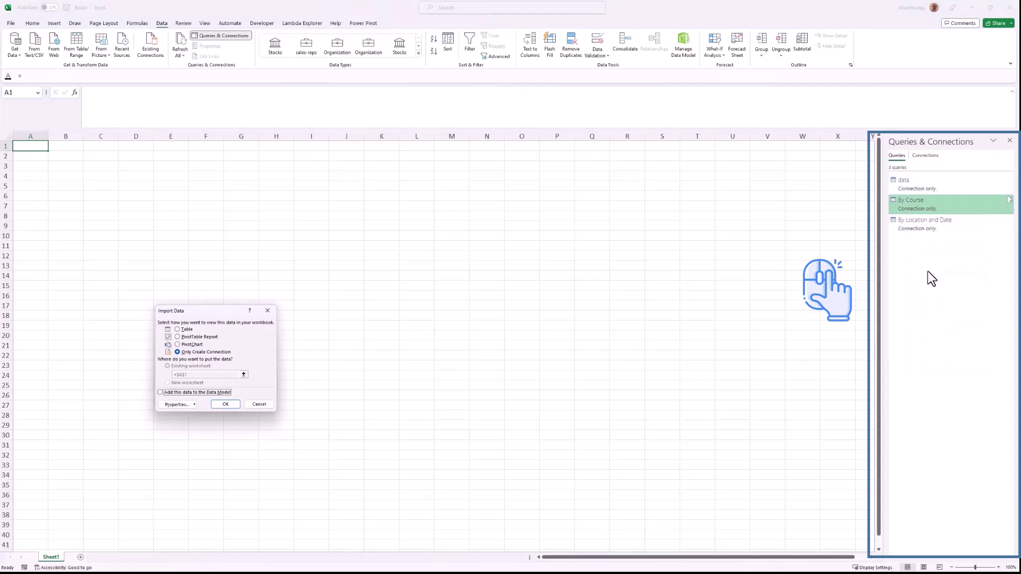
click(178, 330)
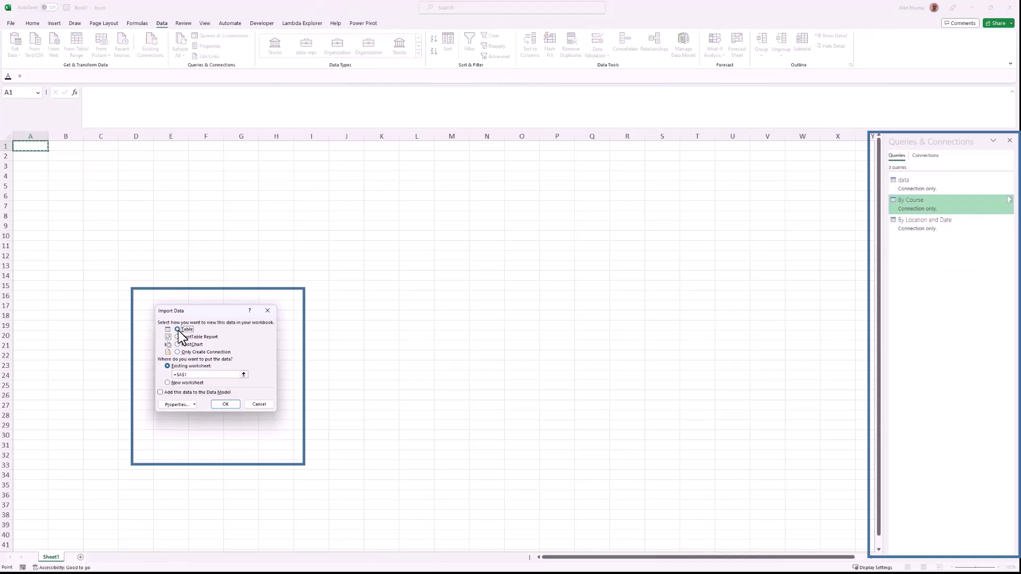
click(224, 407)
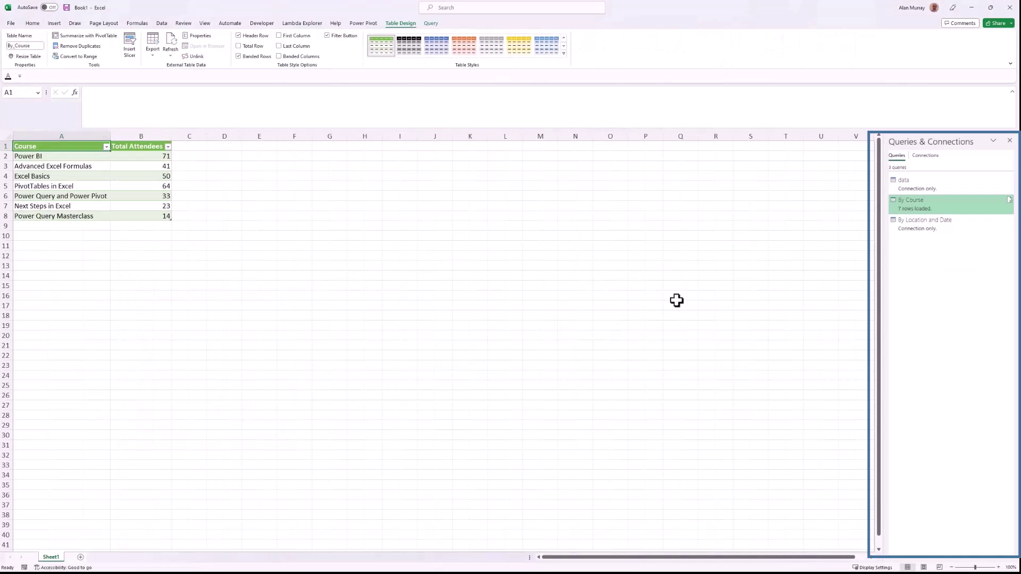
- Load the By Location and Date query as a table at cell E1 of the existing worksheet
click(927, 227)
right_click(927, 227)
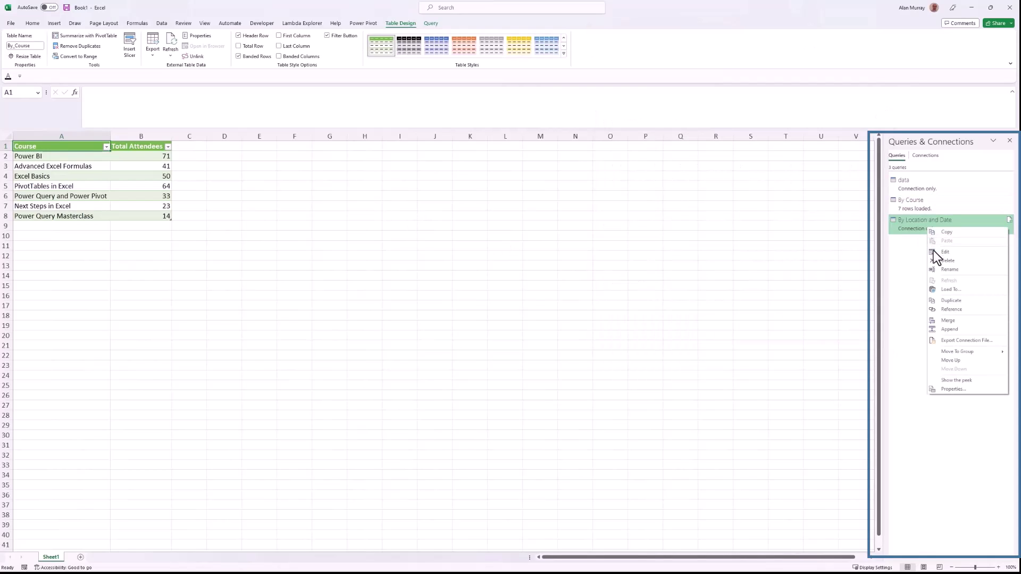
click(939, 289)
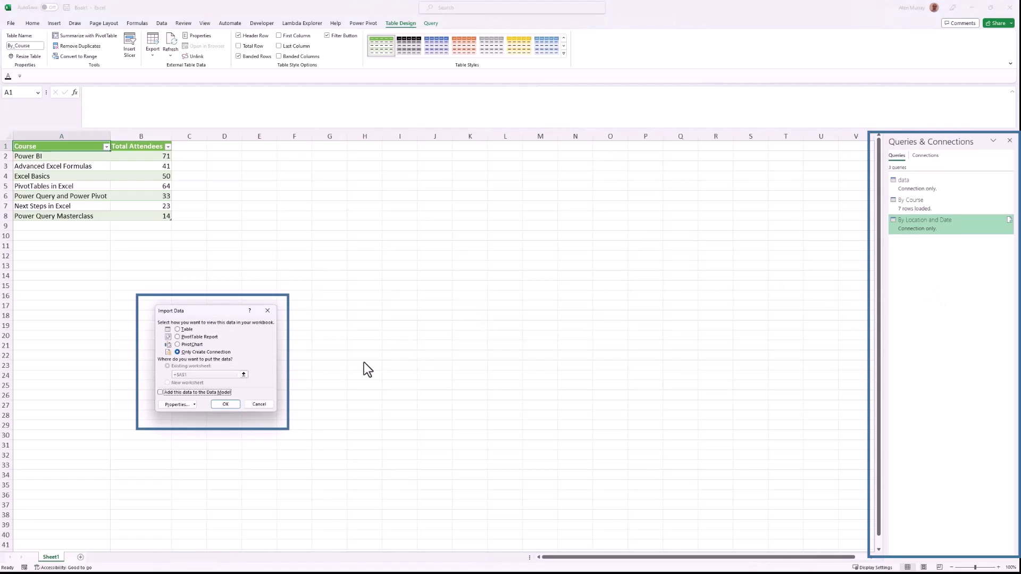
click(179, 330)
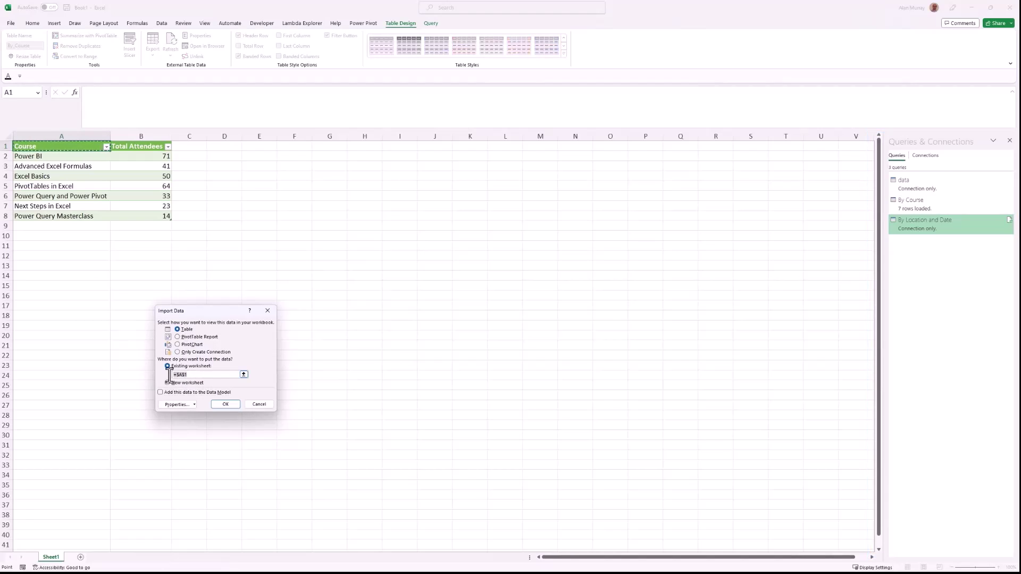
click(264, 147)
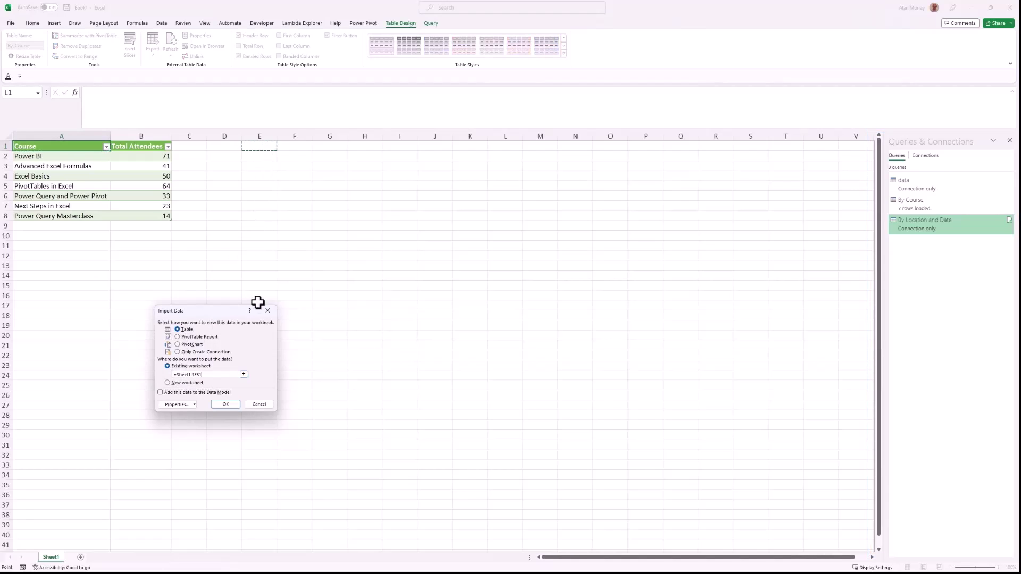
click(224, 403)
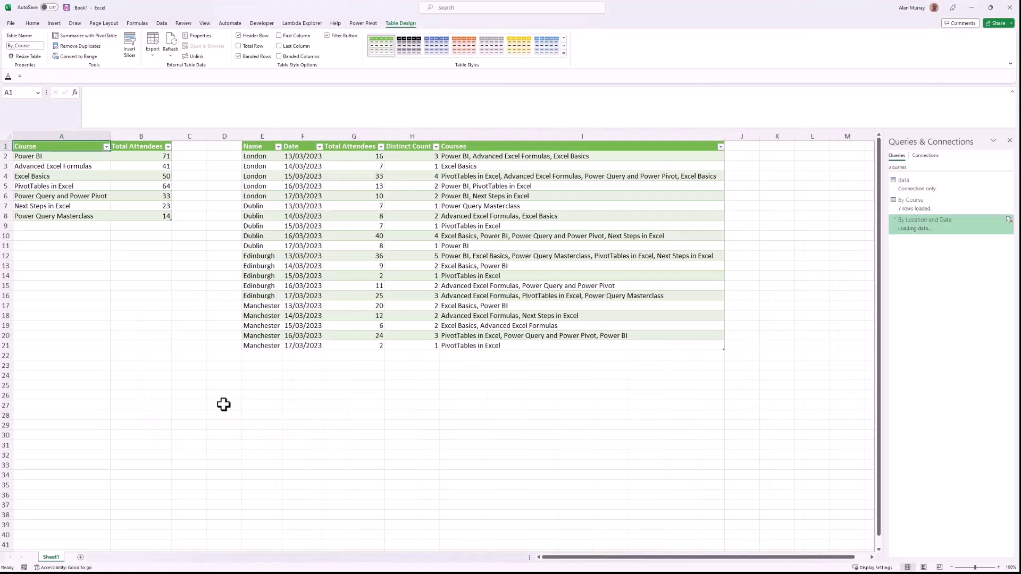